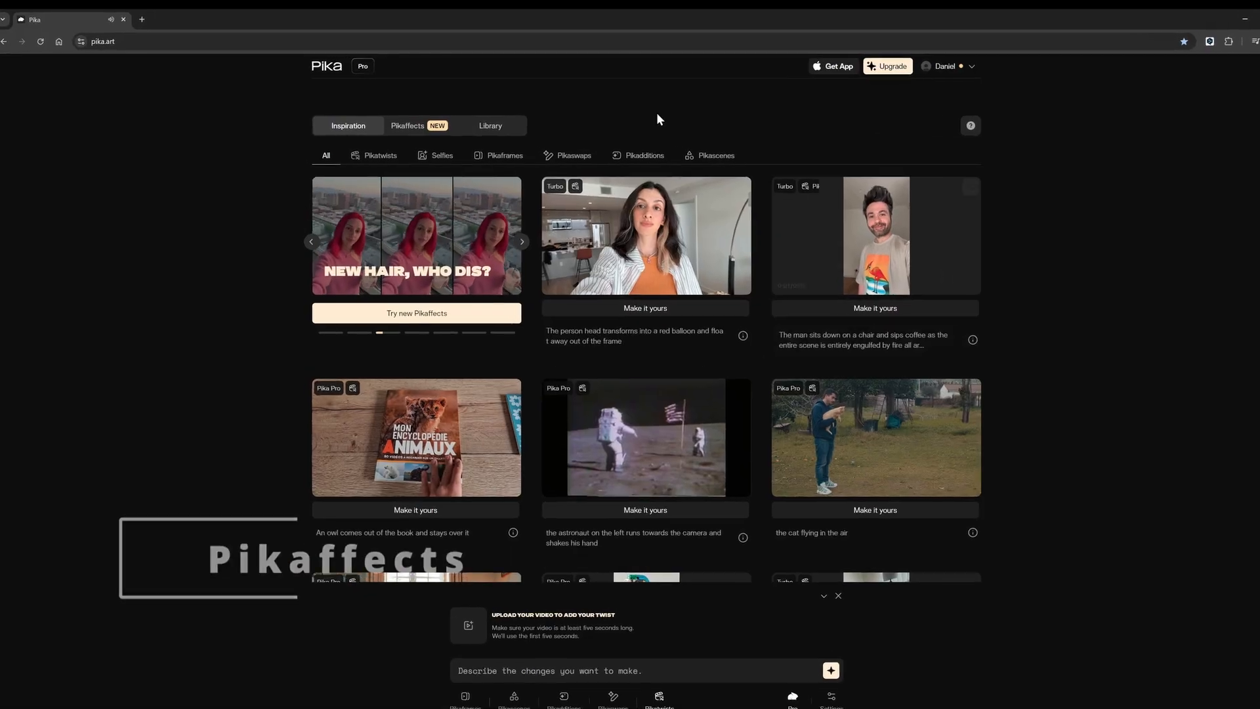
Step: Open the Pikaffects gallery and examine the effect templates offered for images
click(411, 129)
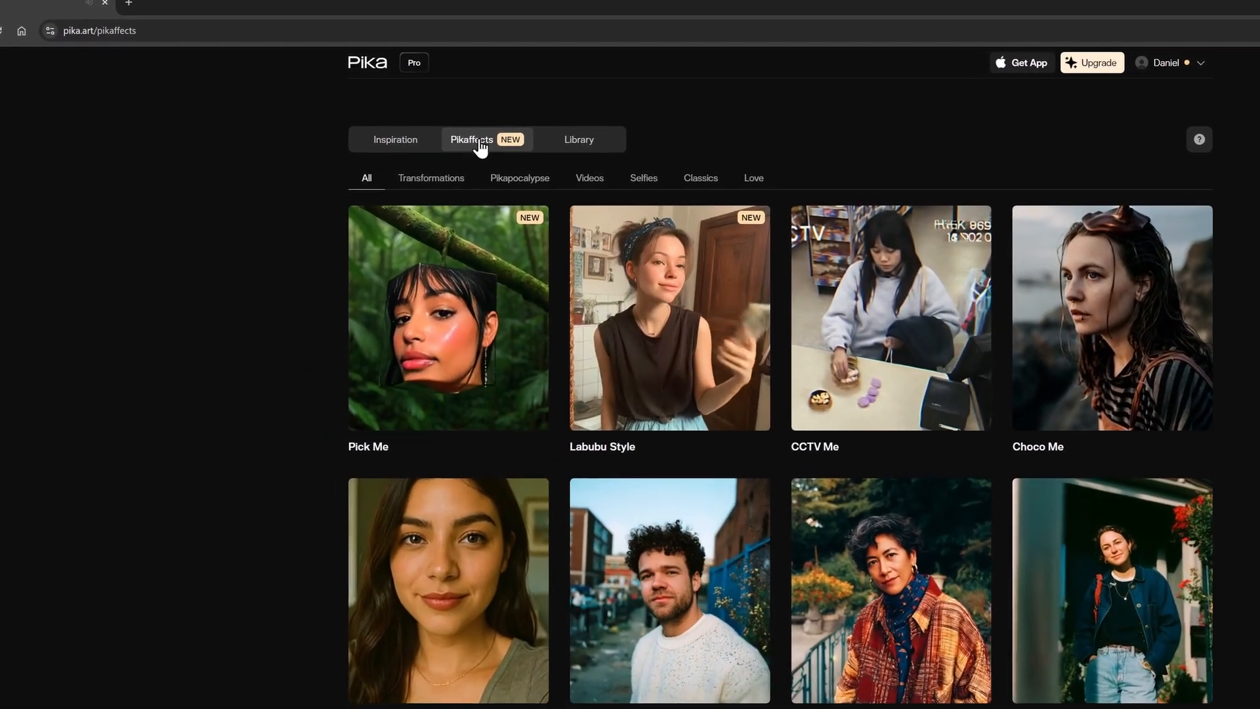
mouse_move(619, 253)
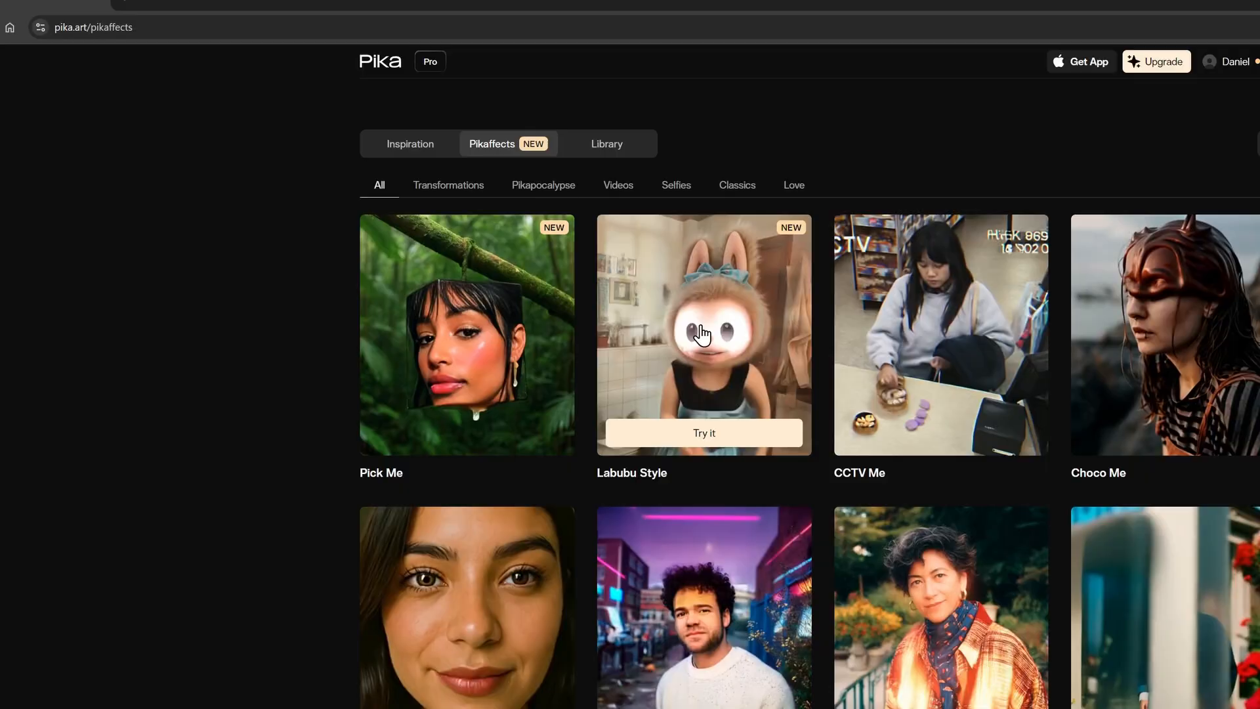
mouse_move(923, 340)
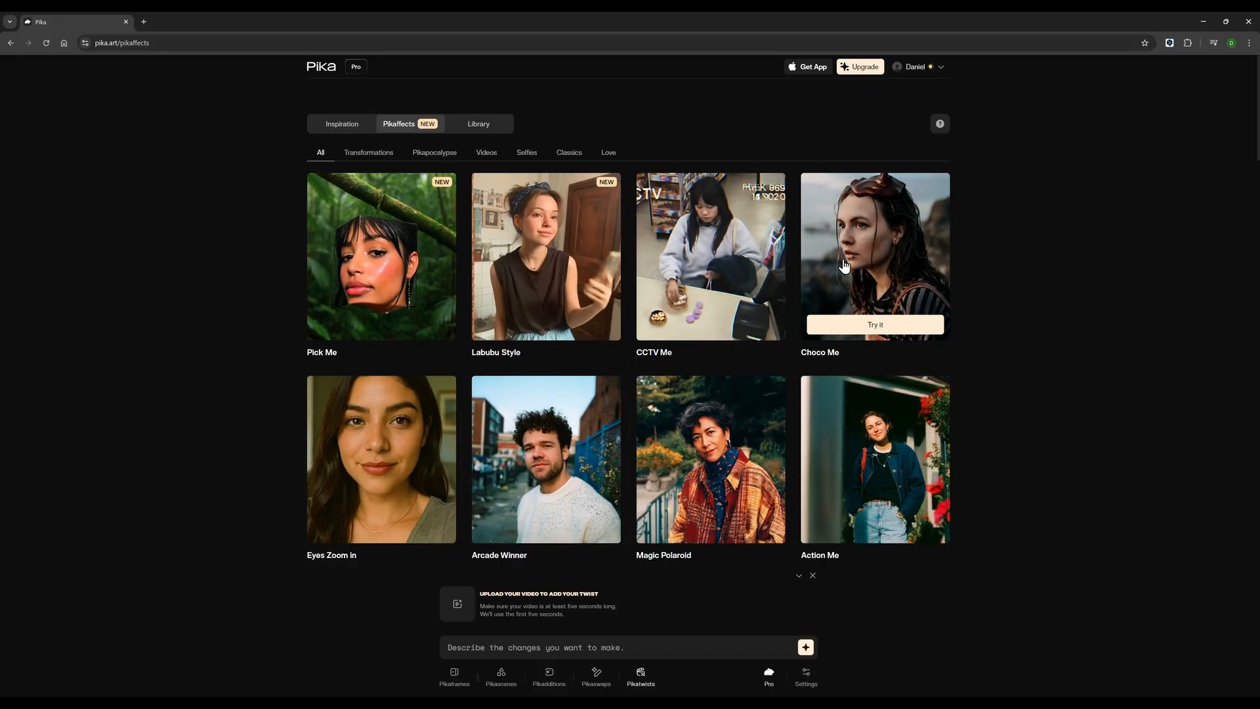
scroll(845, 266, down, 7)
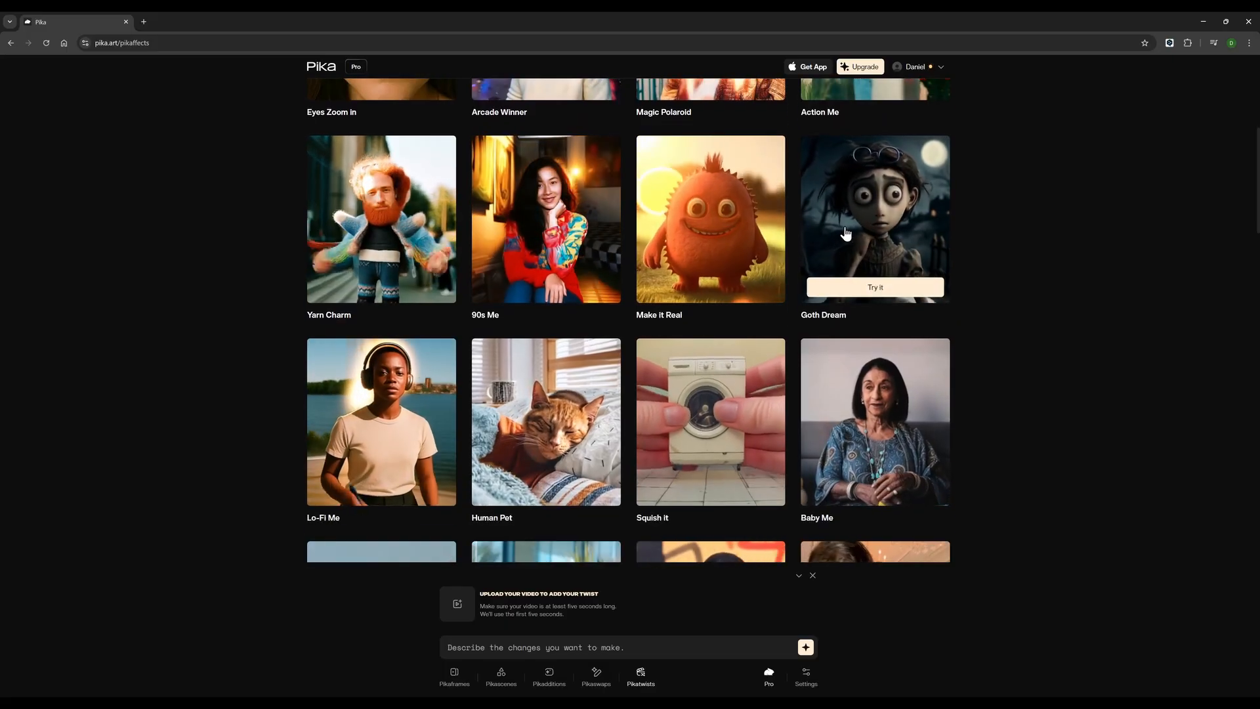
scroll(845, 233, down, 2)
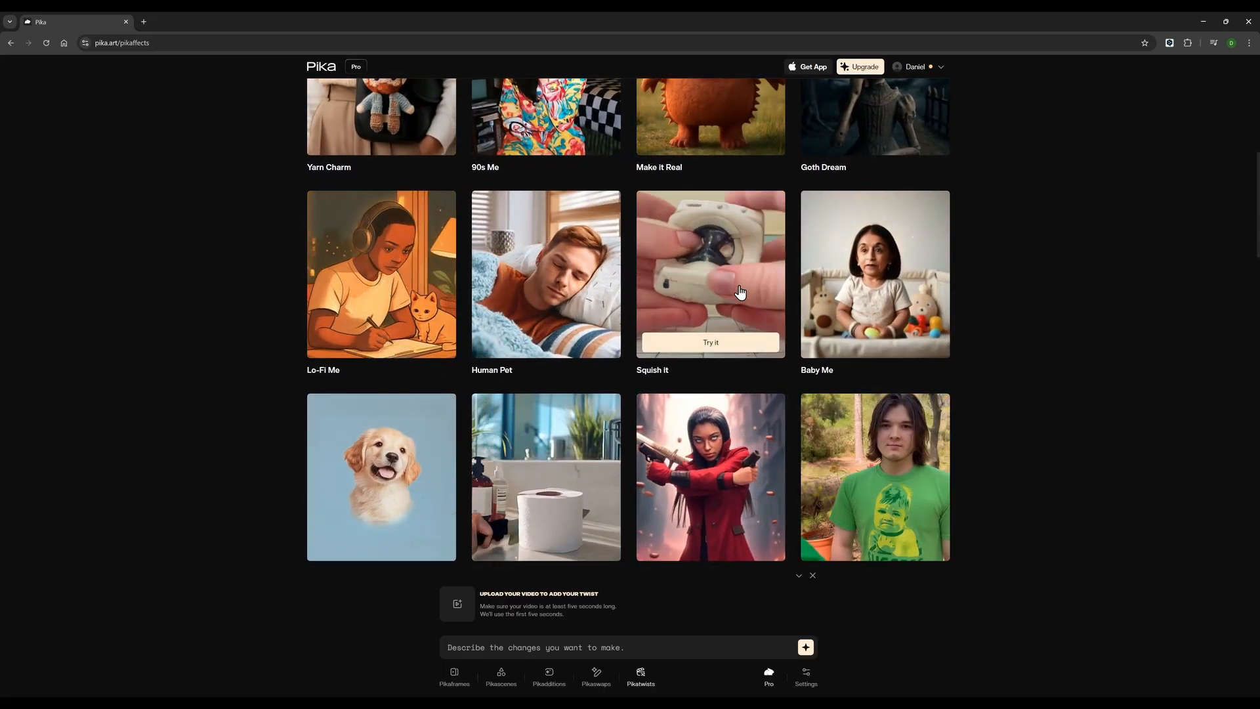
scroll(740, 292, down, 6)
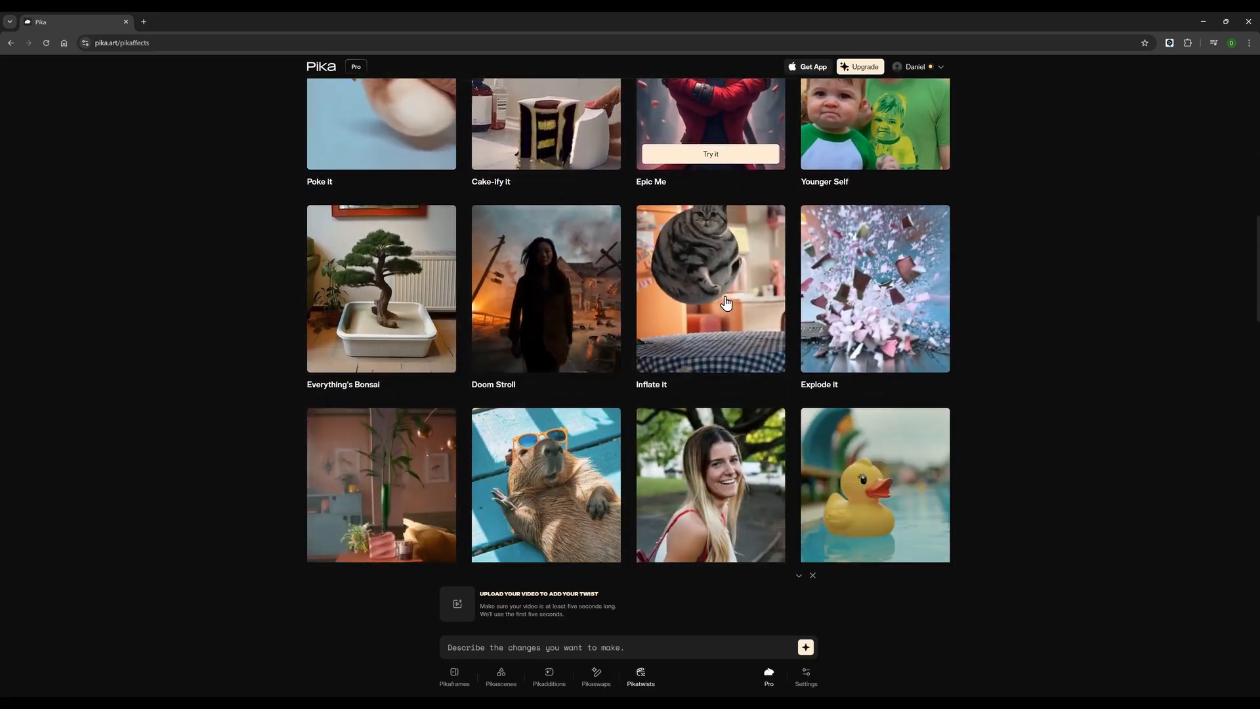
scroll(574, 270, down, 1)
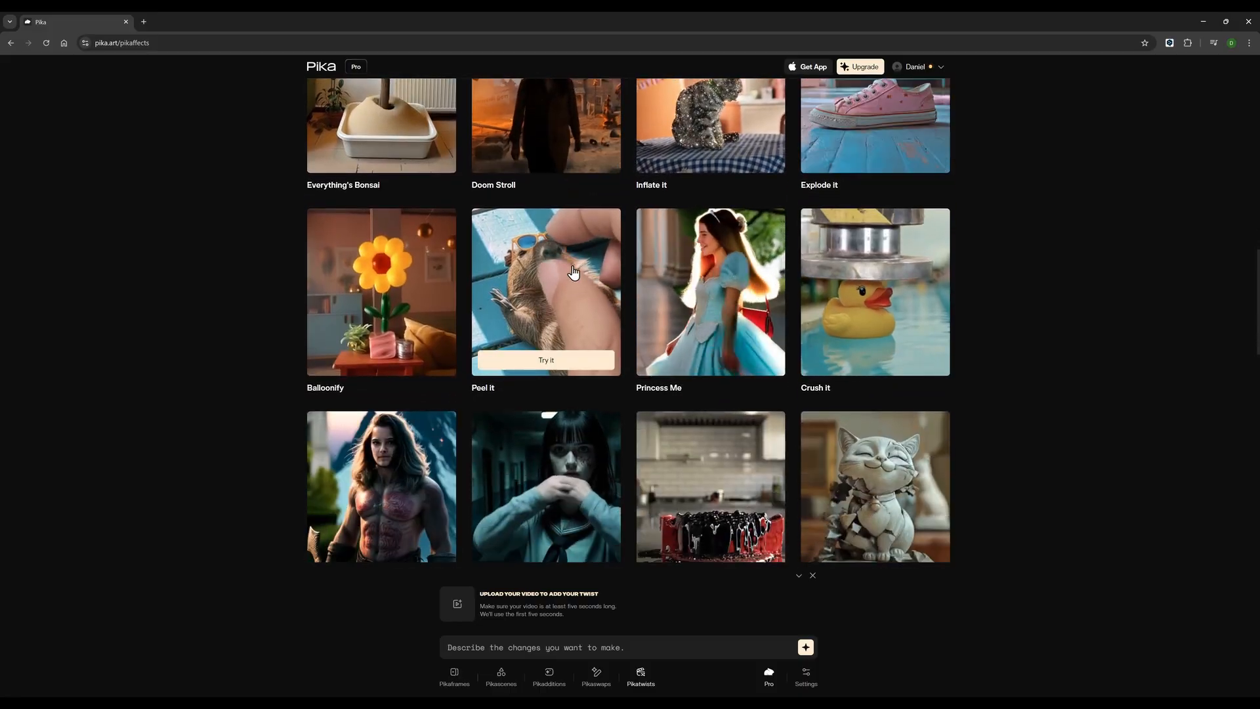
scroll(630, 273, down, 3)
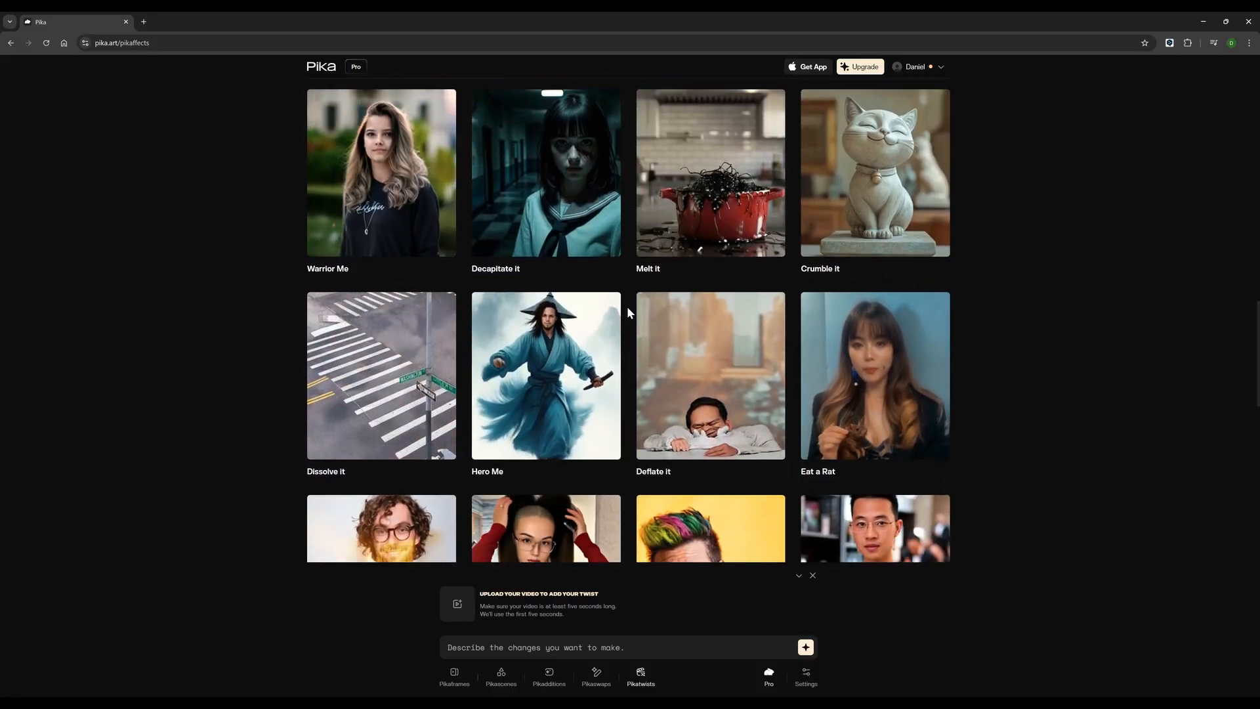
scroll(628, 312, down, 3)
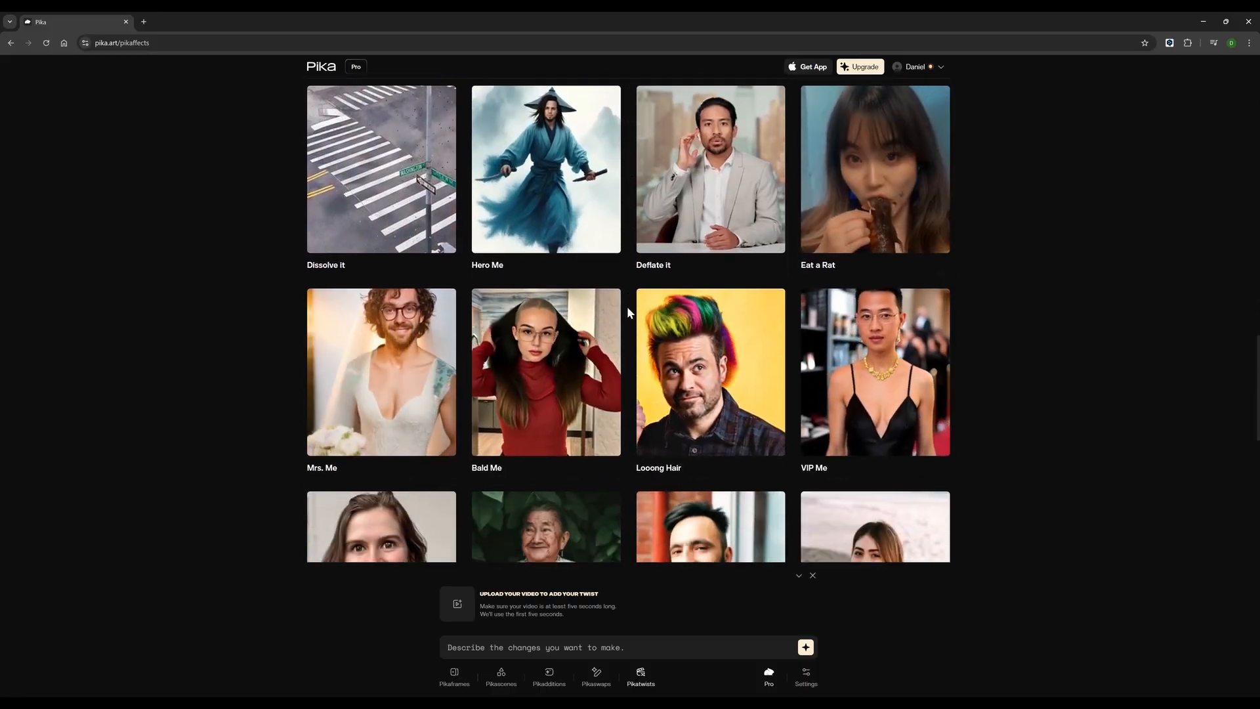
scroll(627, 310, down, 3)
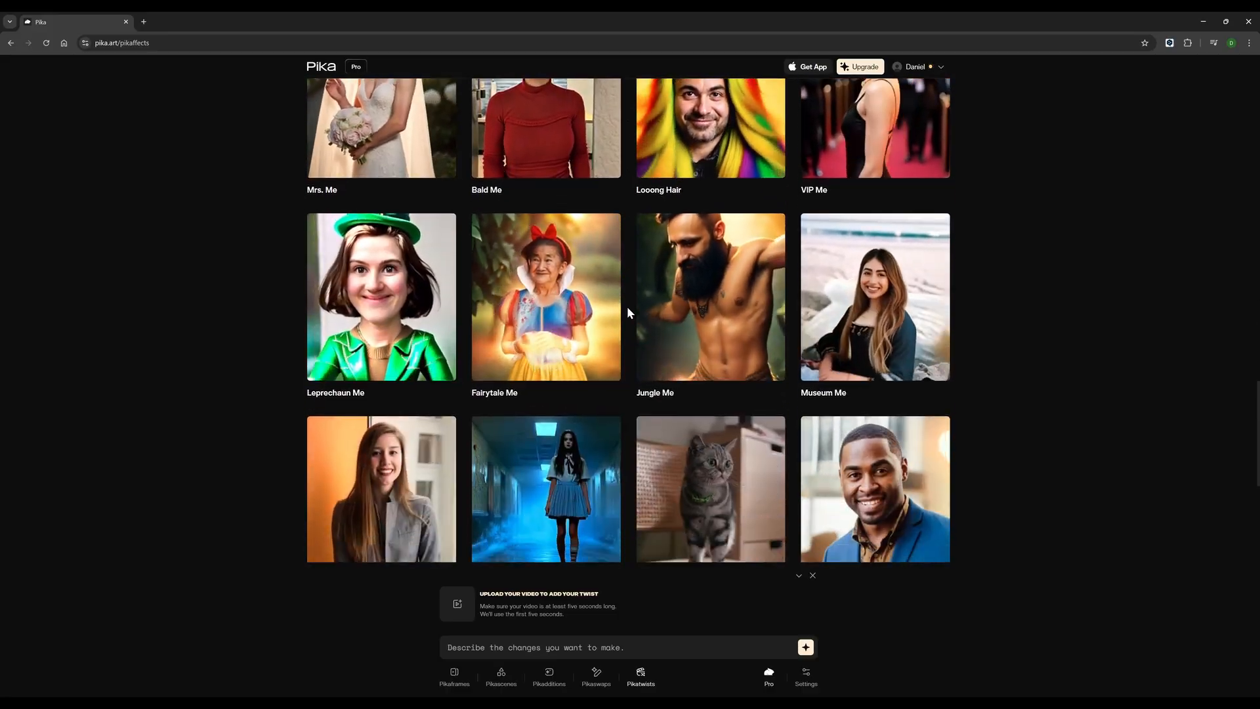
scroll(627, 310, down, 3)
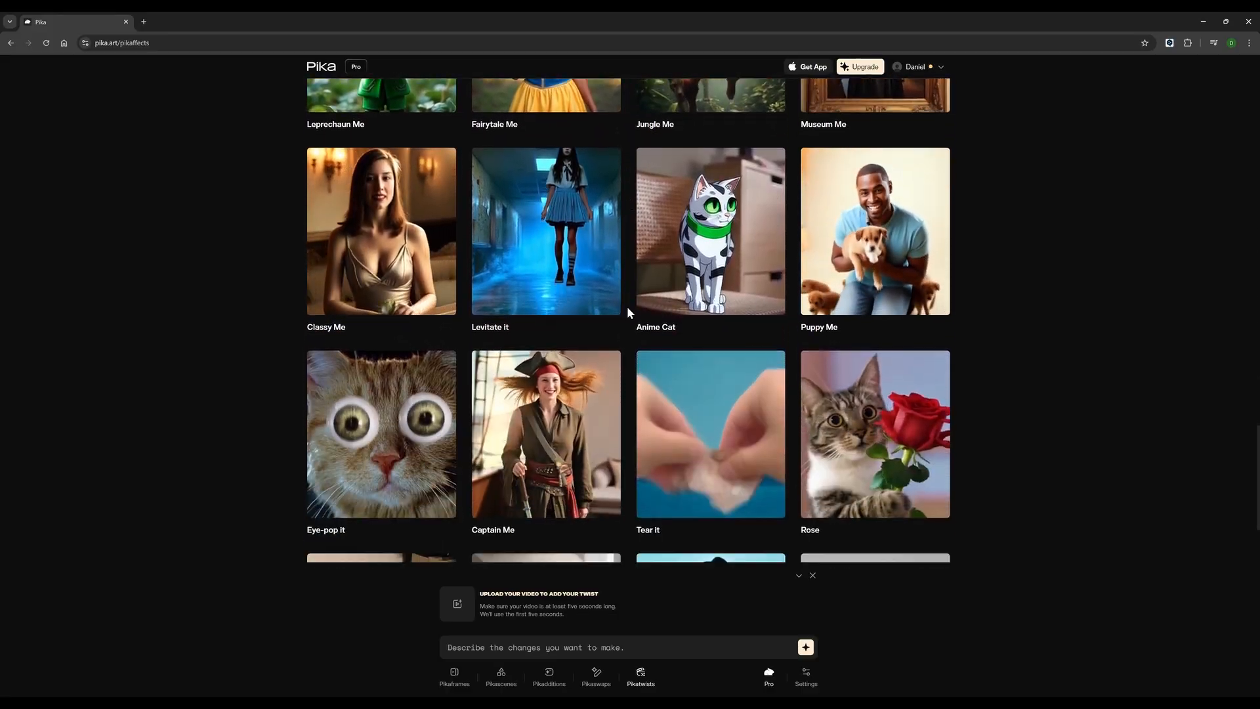
scroll(627, 313, down, 4)
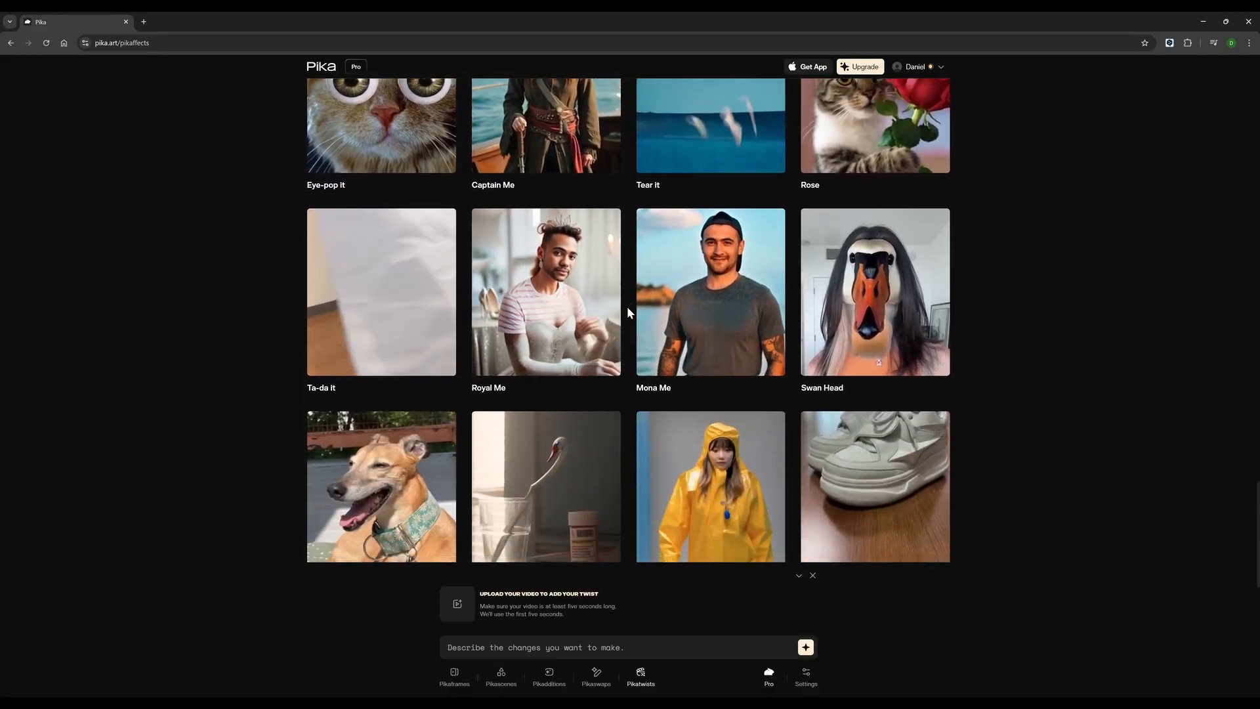
scroll(627, 312, down, 4)
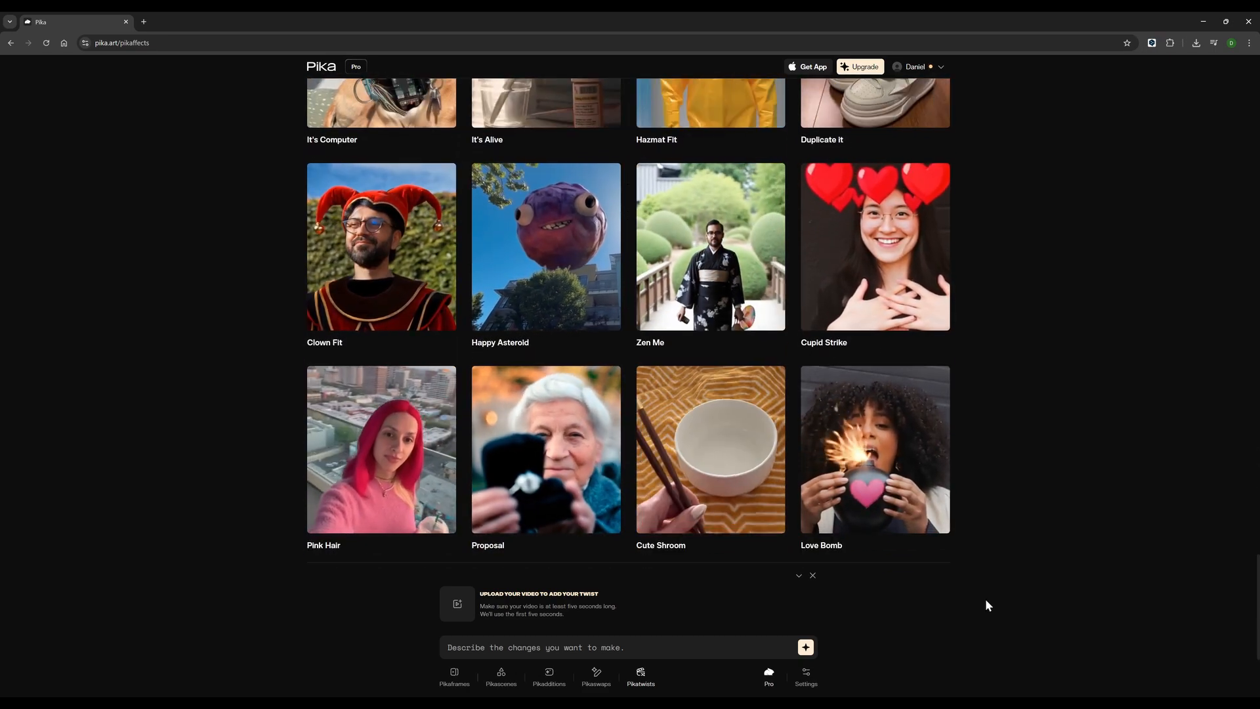
scroll(987, 571, up, 4)
scroll(988, 576, up, 5)
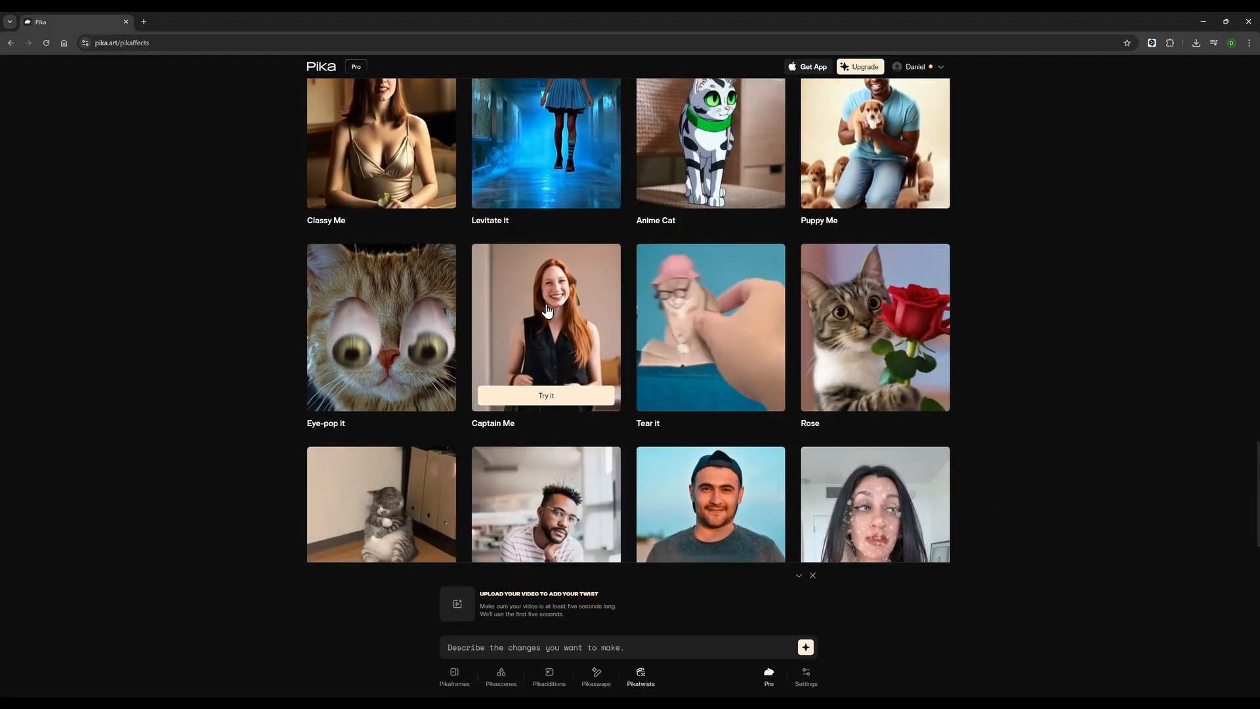
Step: Choose the Captain Me effect and add a source image to it
click(546, 395)
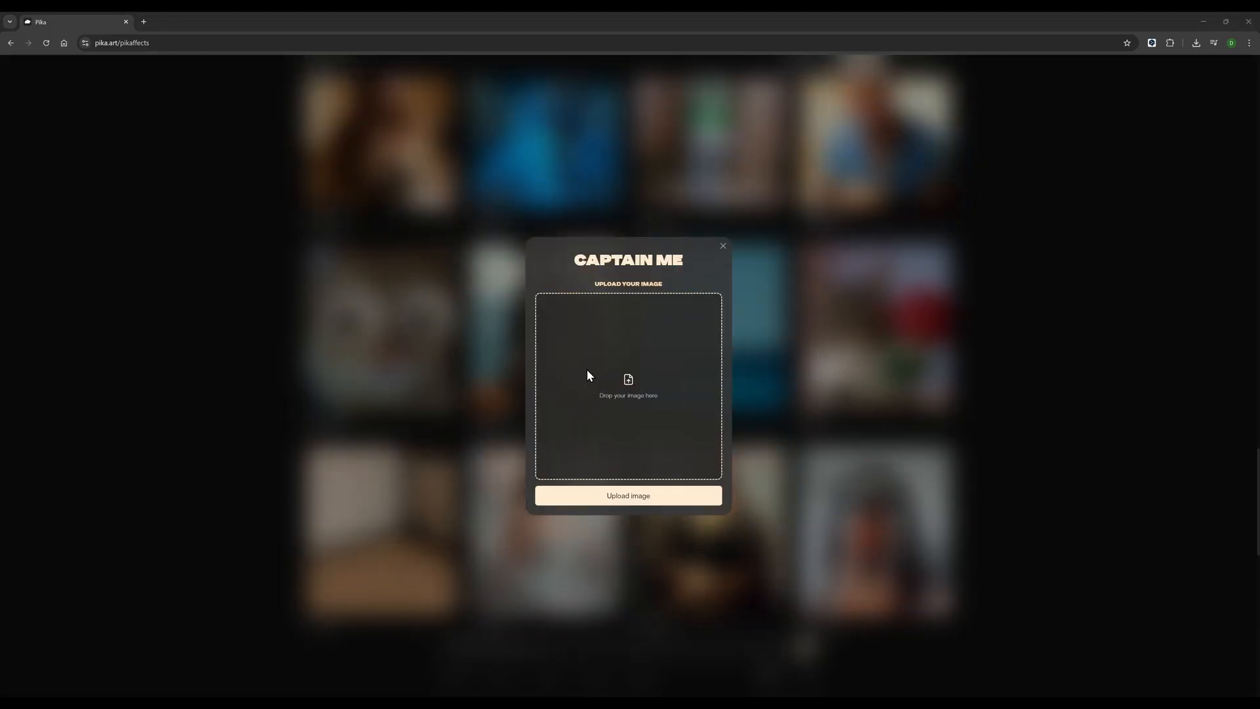
drag(587, 370, 588, 371)
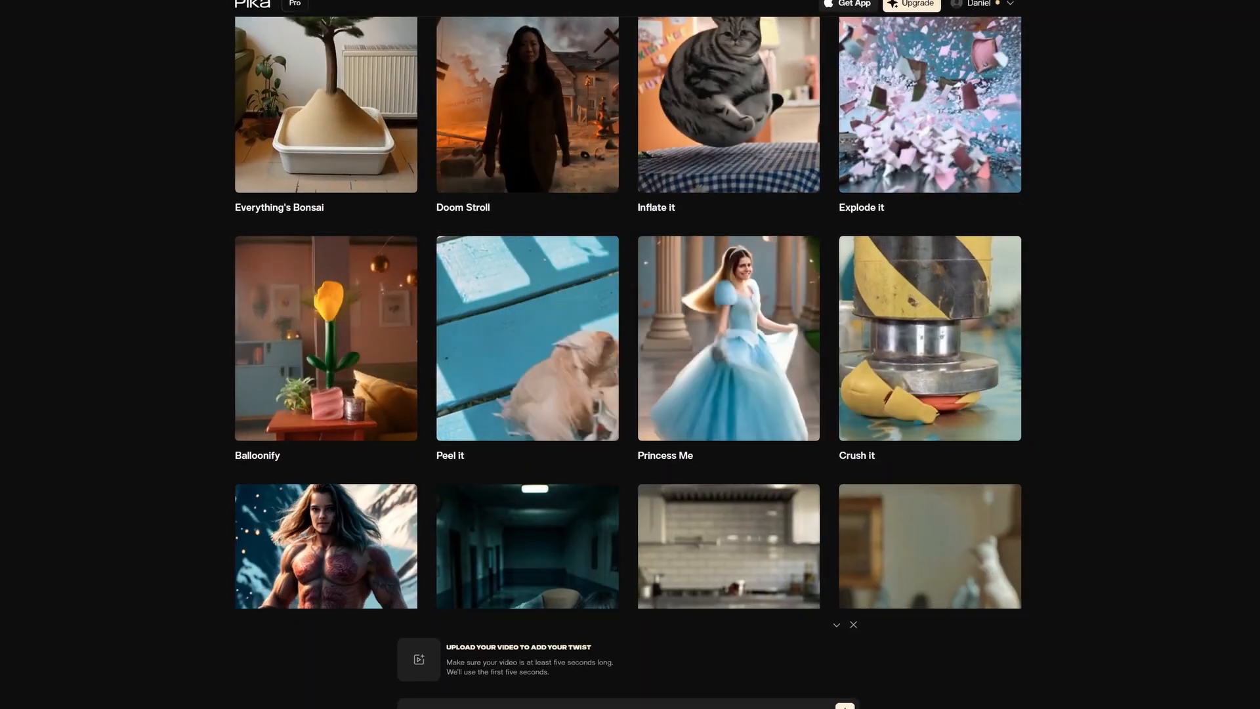
Step: Choose the Crush it effect and upload a source image for it
mouse_move(942, 391)
click(938, 421)
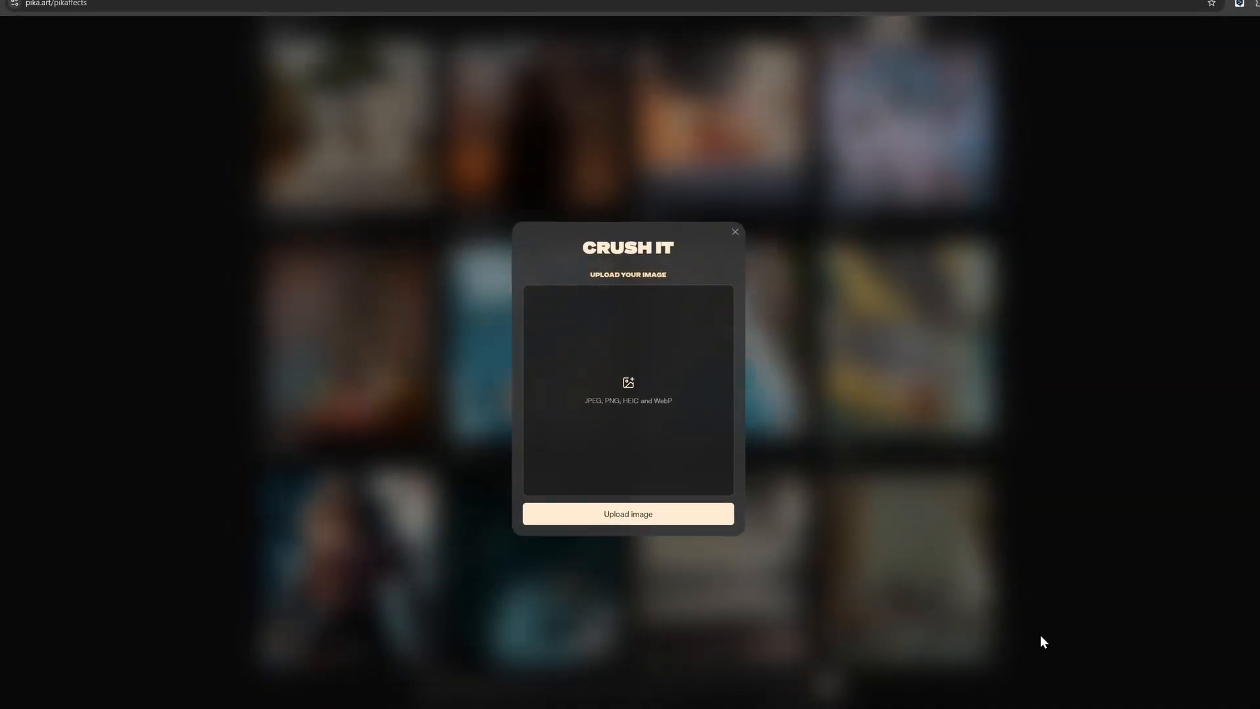
click(639, 515)
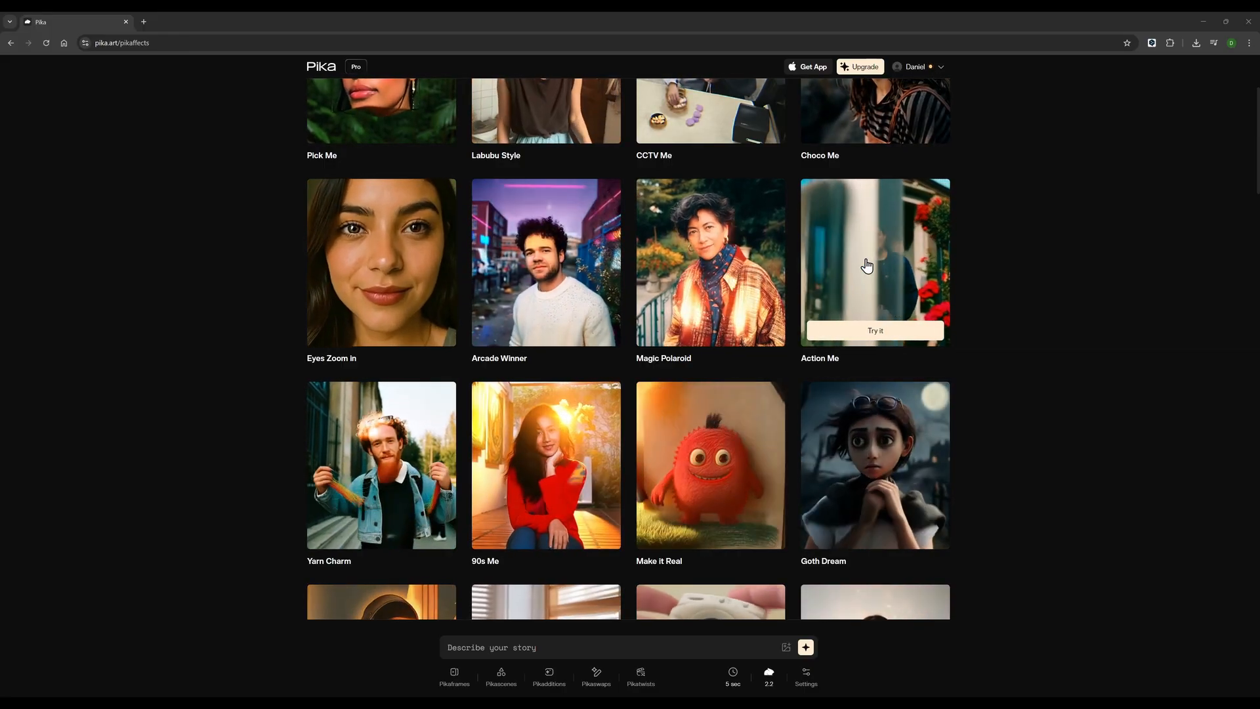
Step: Open the Action Me effect, and choose the Labubu Style effect and give it a source image
click(865, 266)
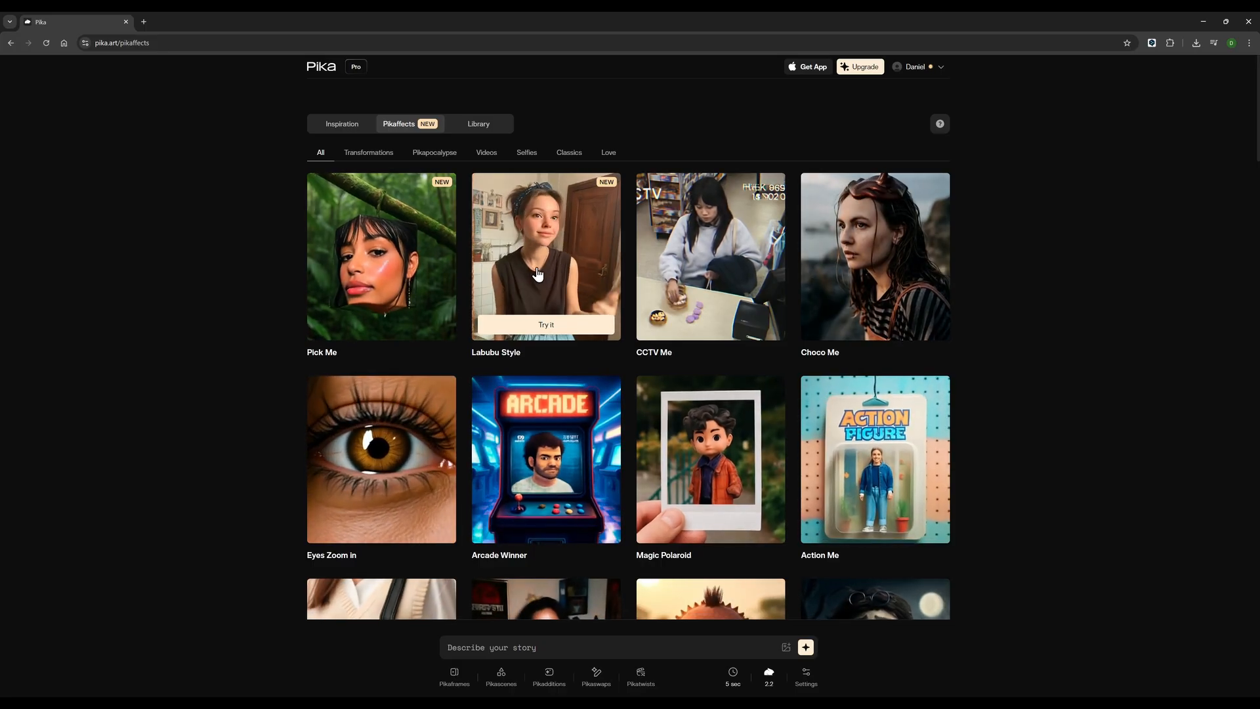
click(537, 273)
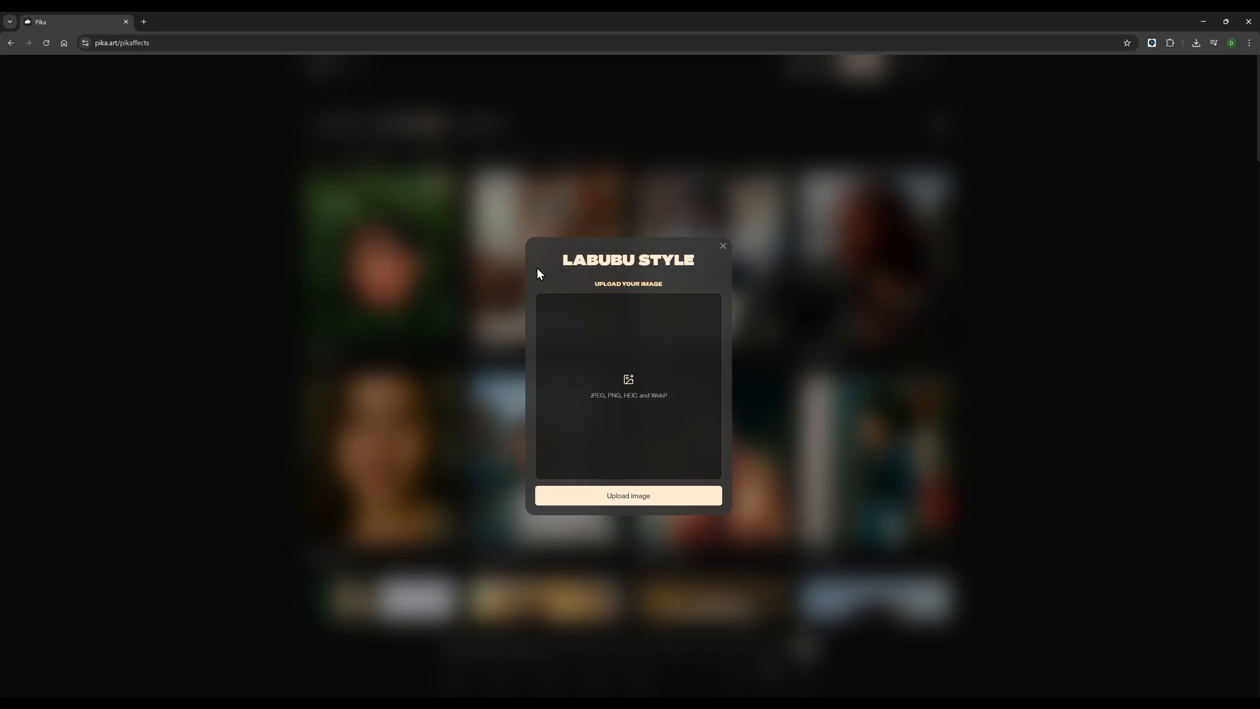
drag(853, 702, 647, 406)
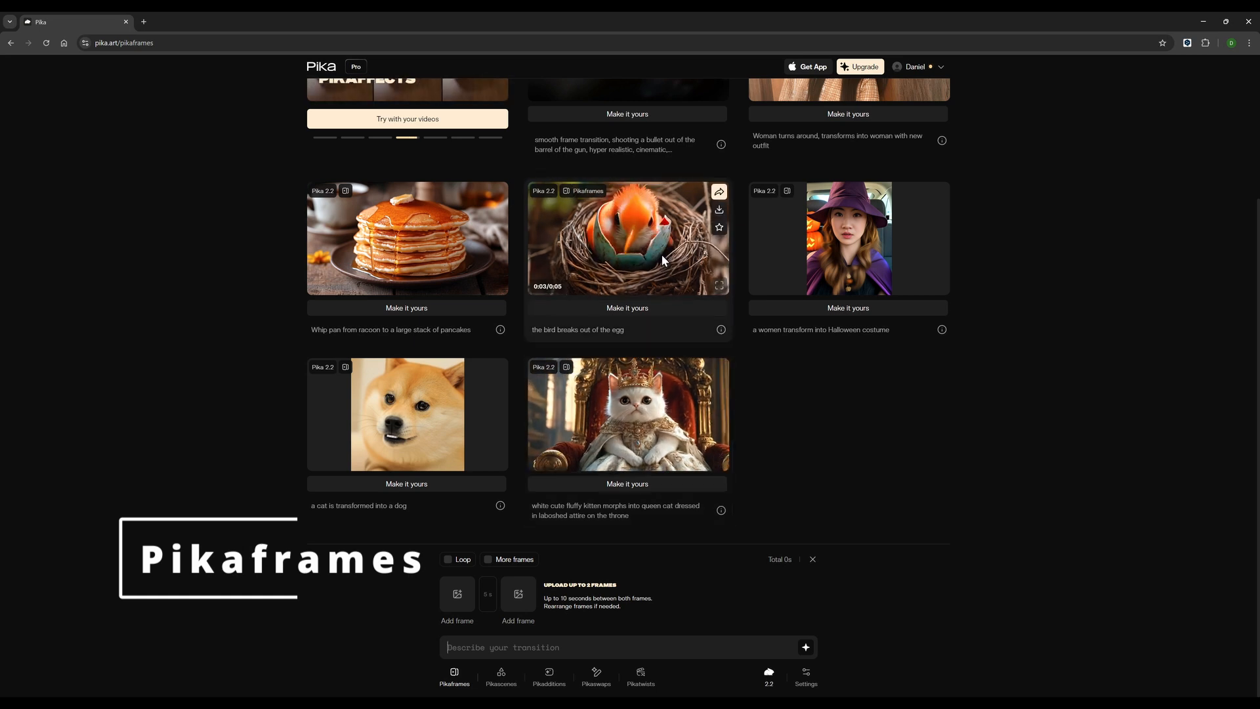
Step: Add the leaf caterpillar, hanging caterpillar, cocoon and butterfly images in that order as Pikaframes frames, with More frames enabled
mouse_move(445, 249)
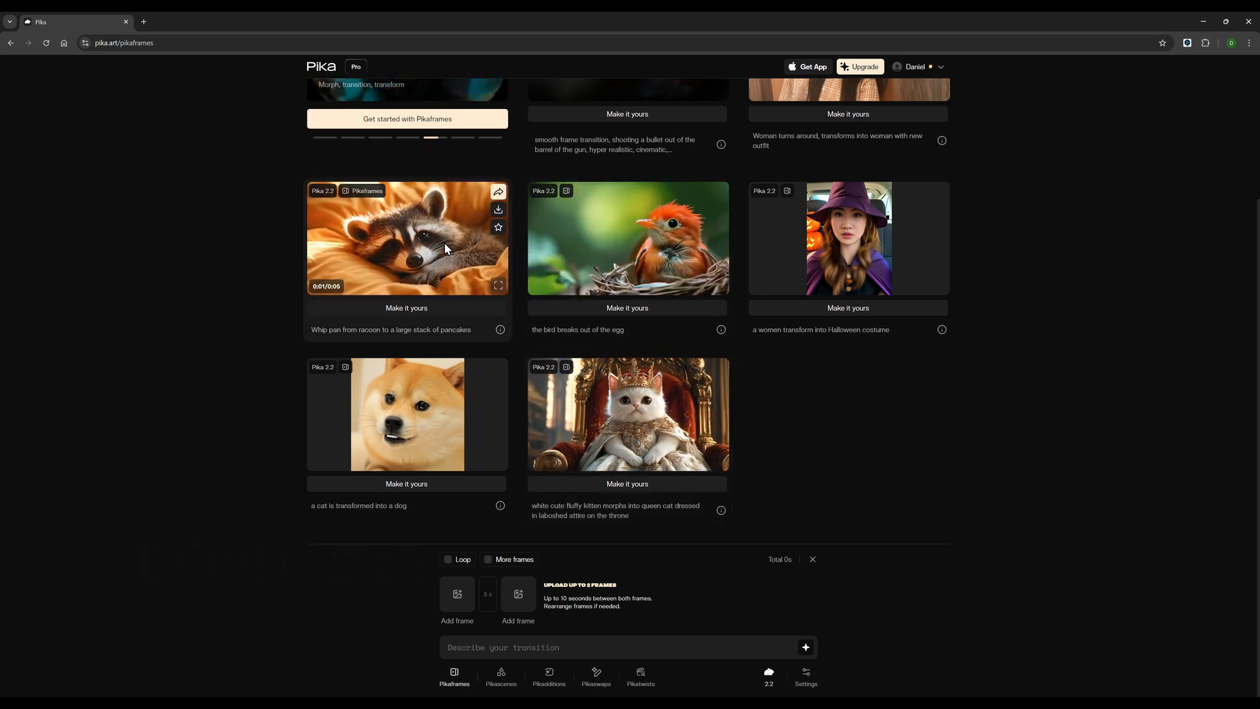
mouse_move(421, 411)
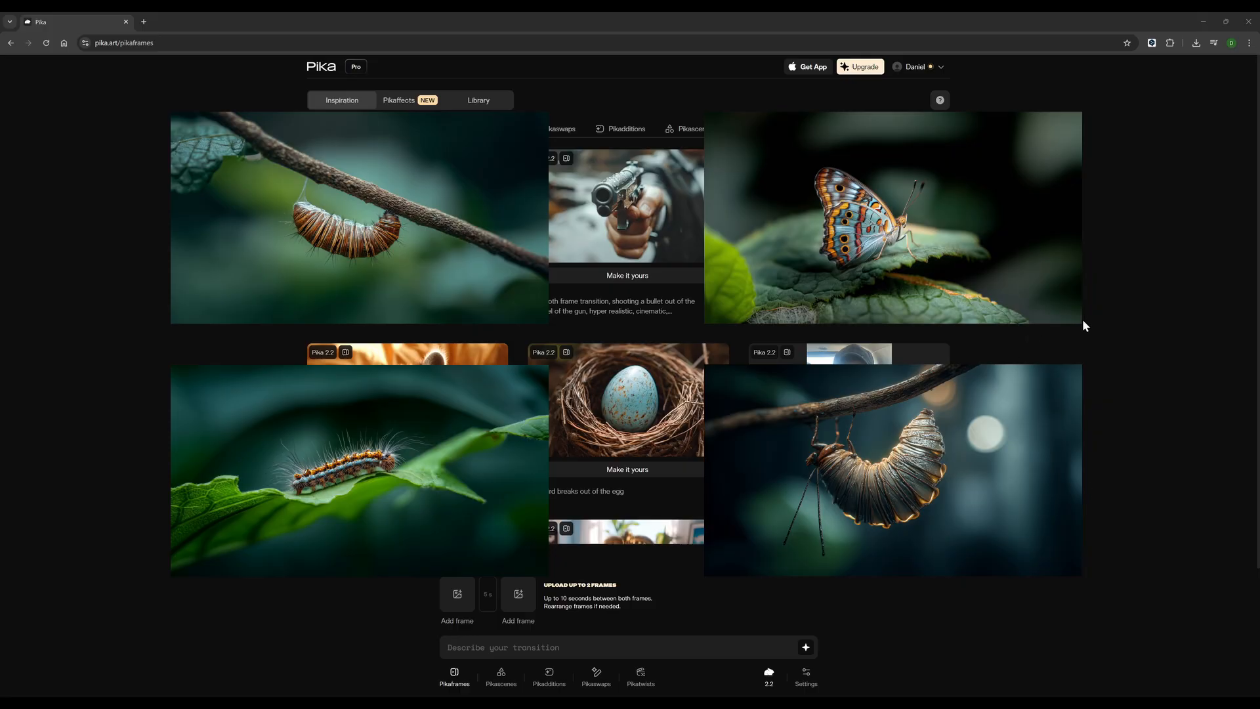
click(449, 606)
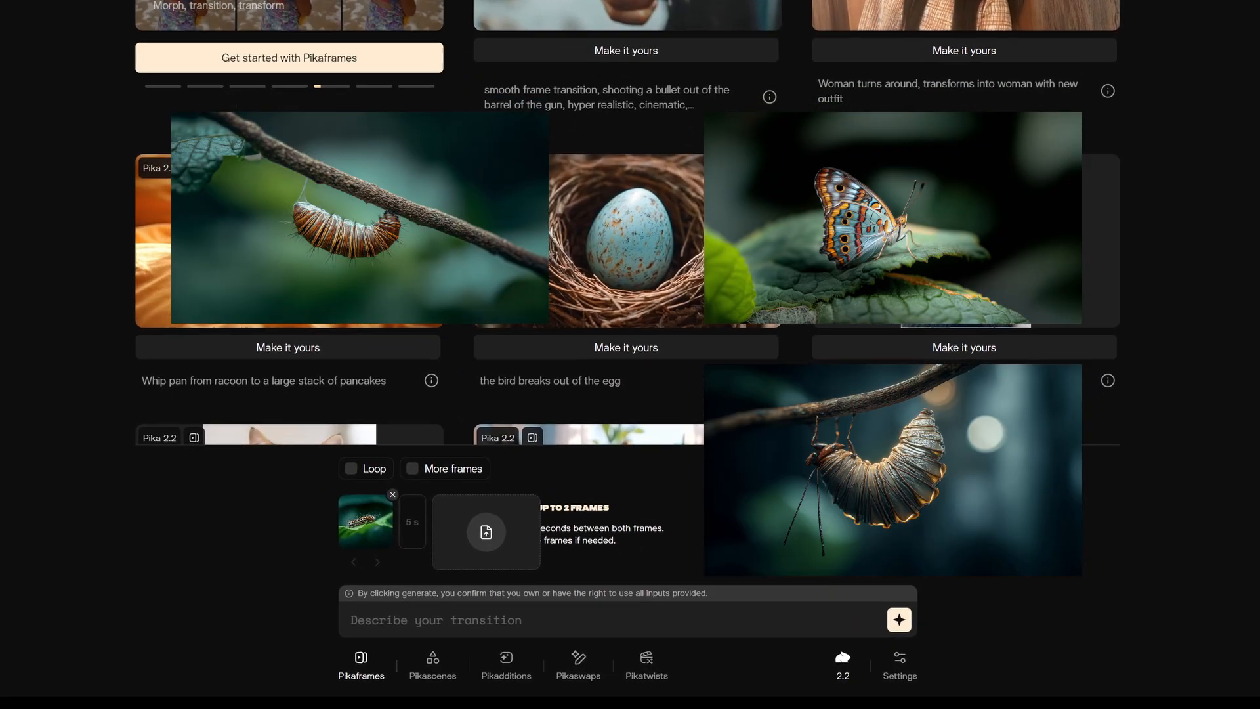
click(491, 541)
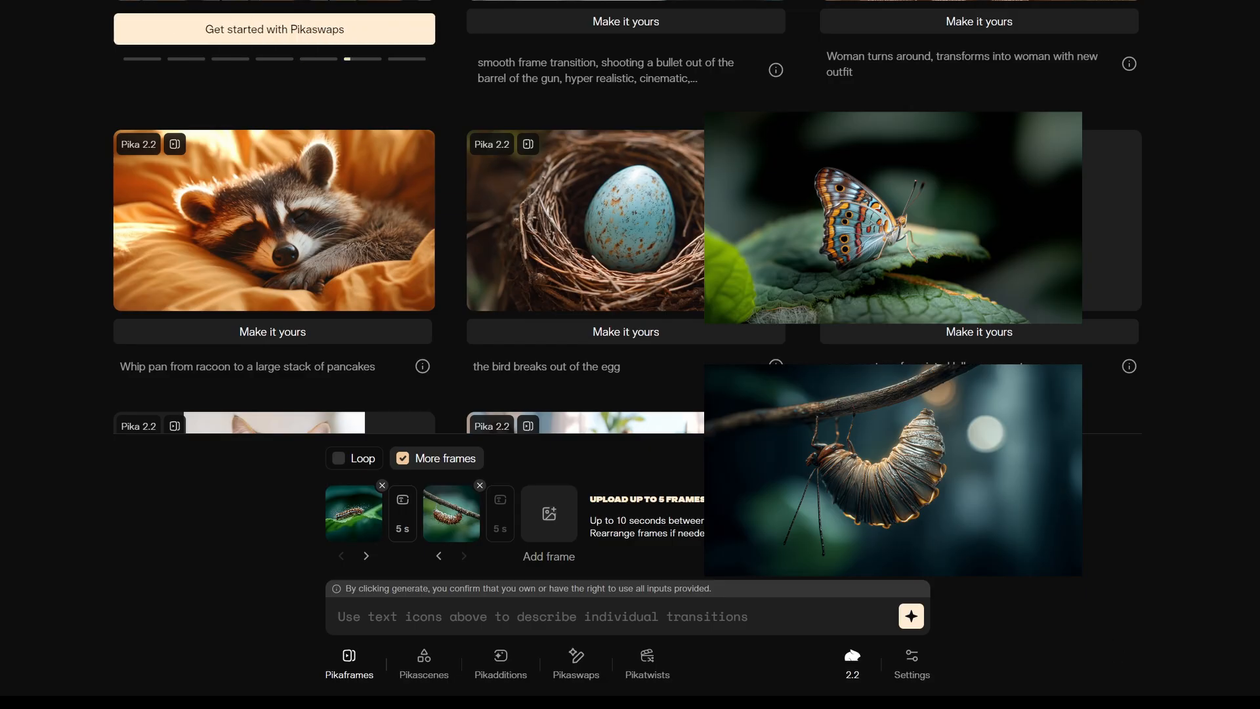
click(556, 542)
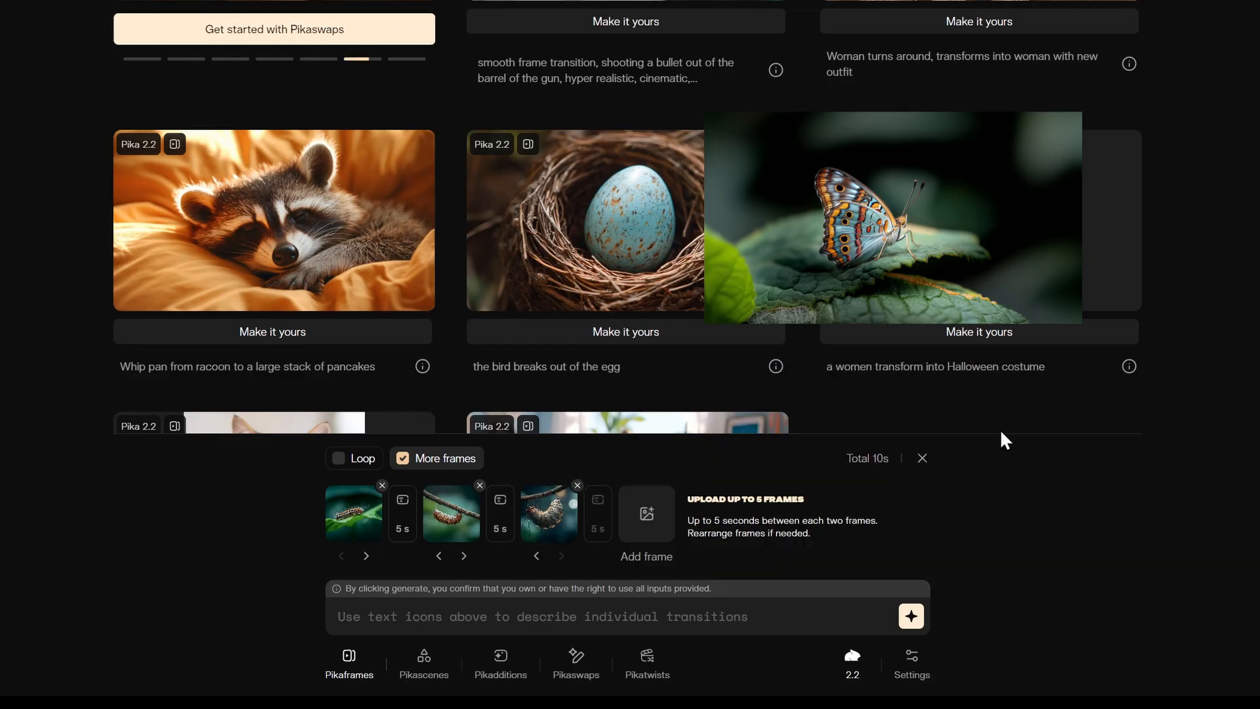
scroll(1002, 394, up, 1)
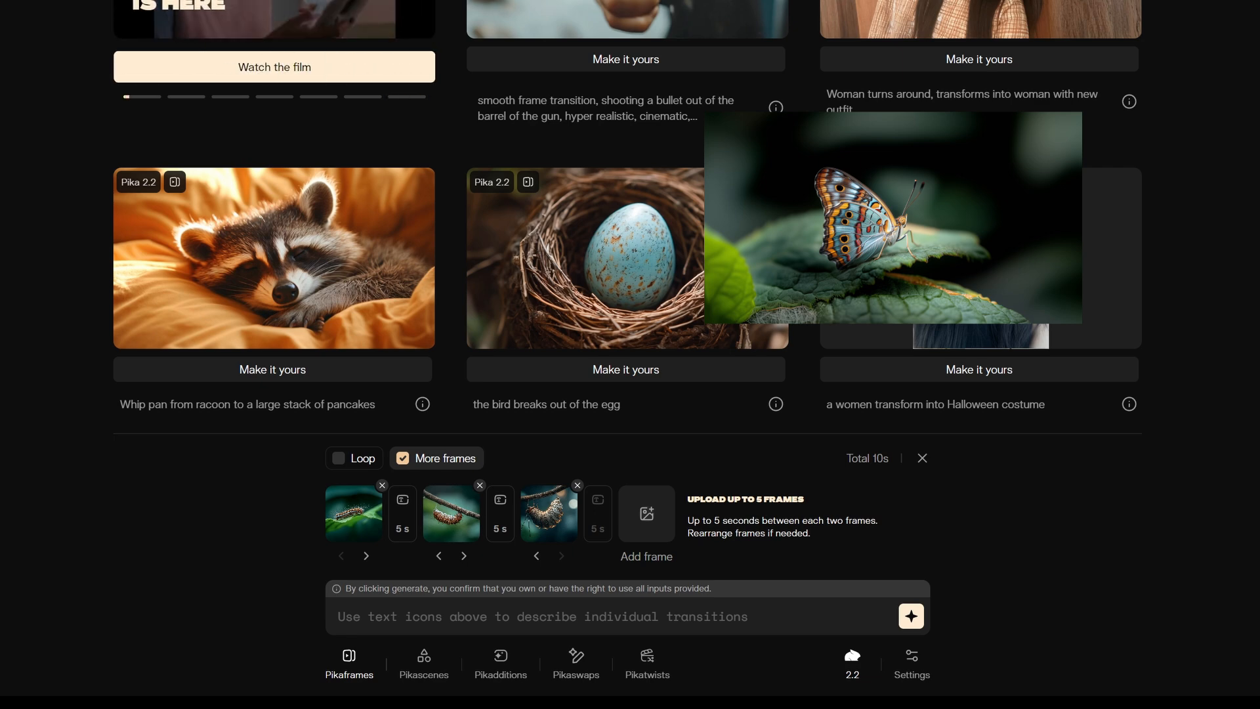
Step: Apply prompts to the frame transitions, using "butterfly emerging cocoon" for the second and "butterfly wings unfolding" for the third
click(402, 504)
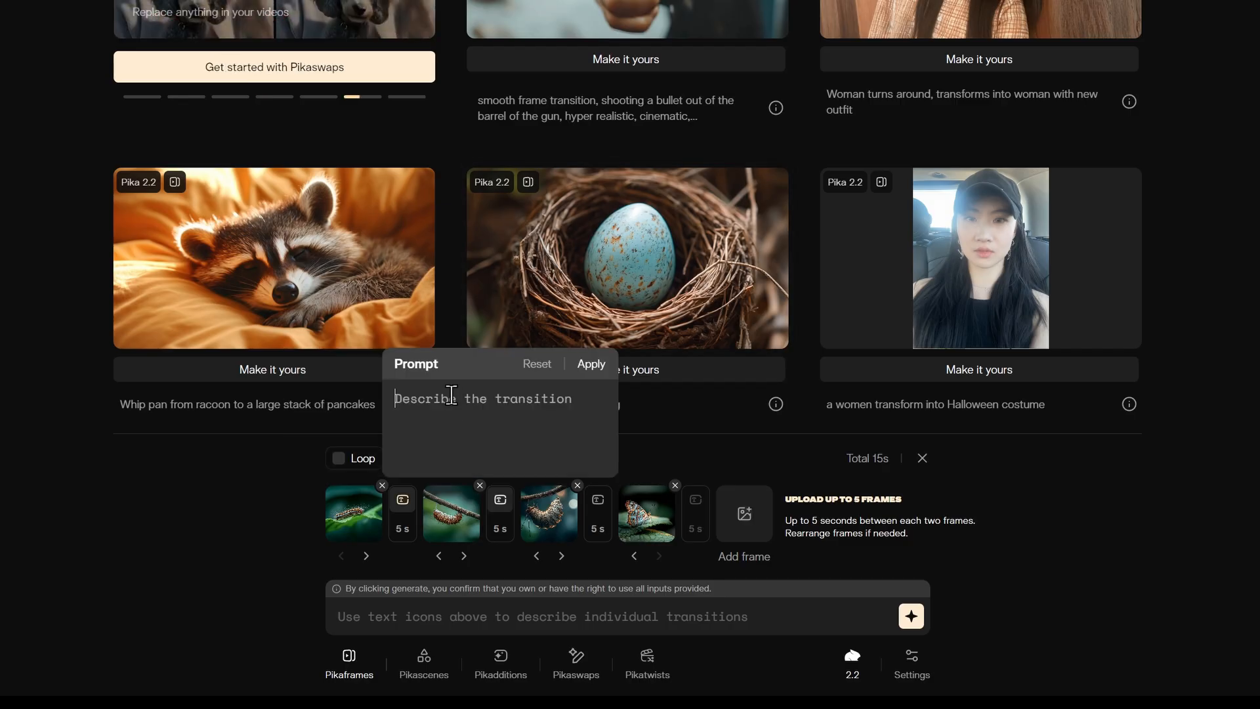
click(589, 369)
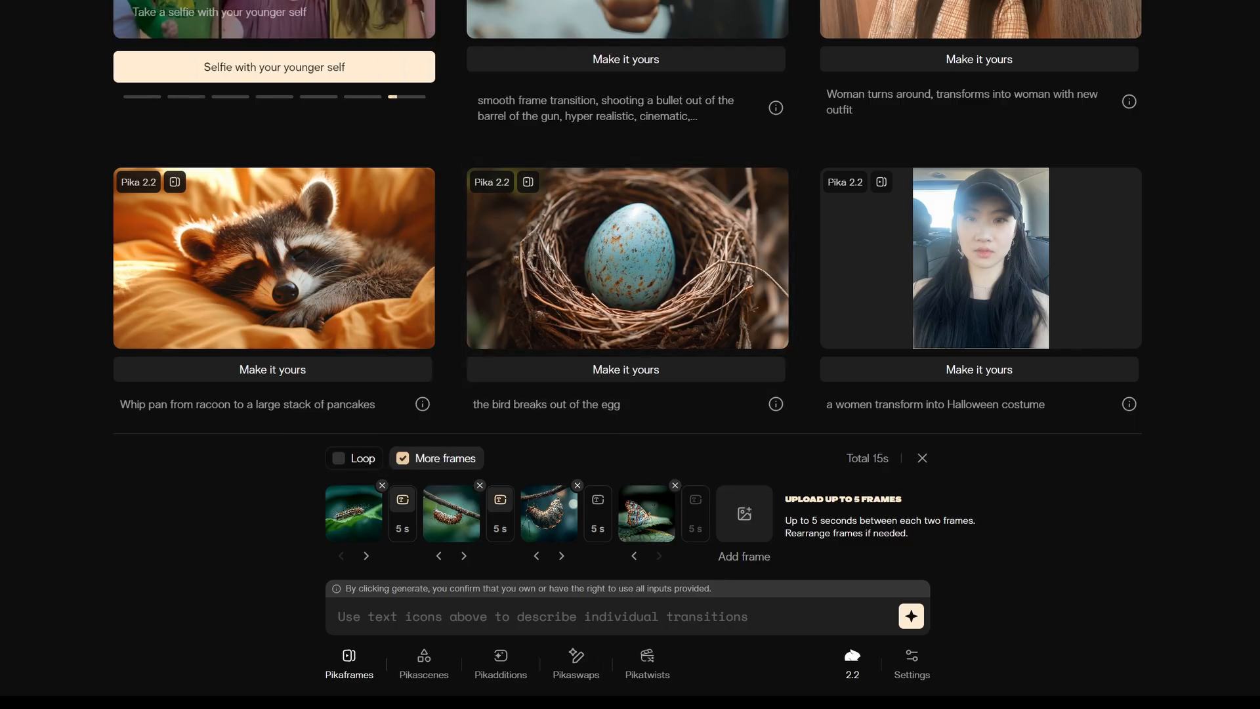
click(598, 502)
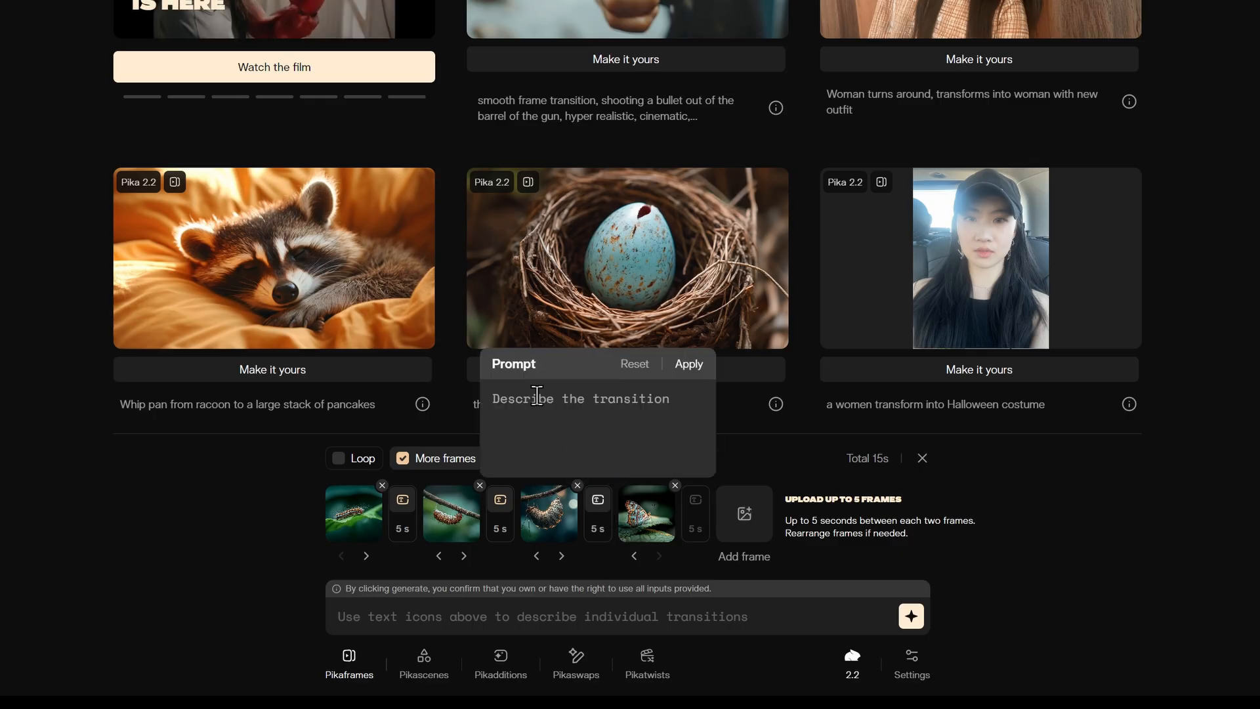
click(696, 365)
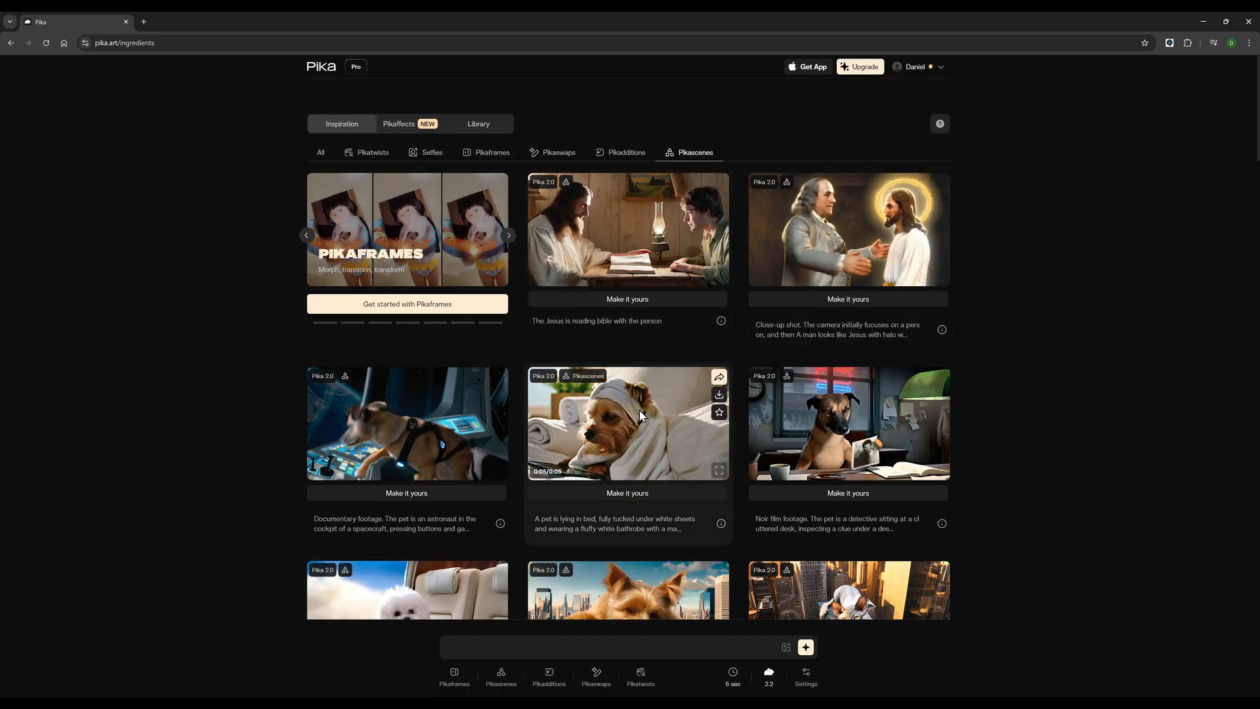
Step: Examine the Pikascenes example videos and their prompts in the Inspiration gallery
scroll(630, 407, down, 3)
scroll(624, 399, down, 1)
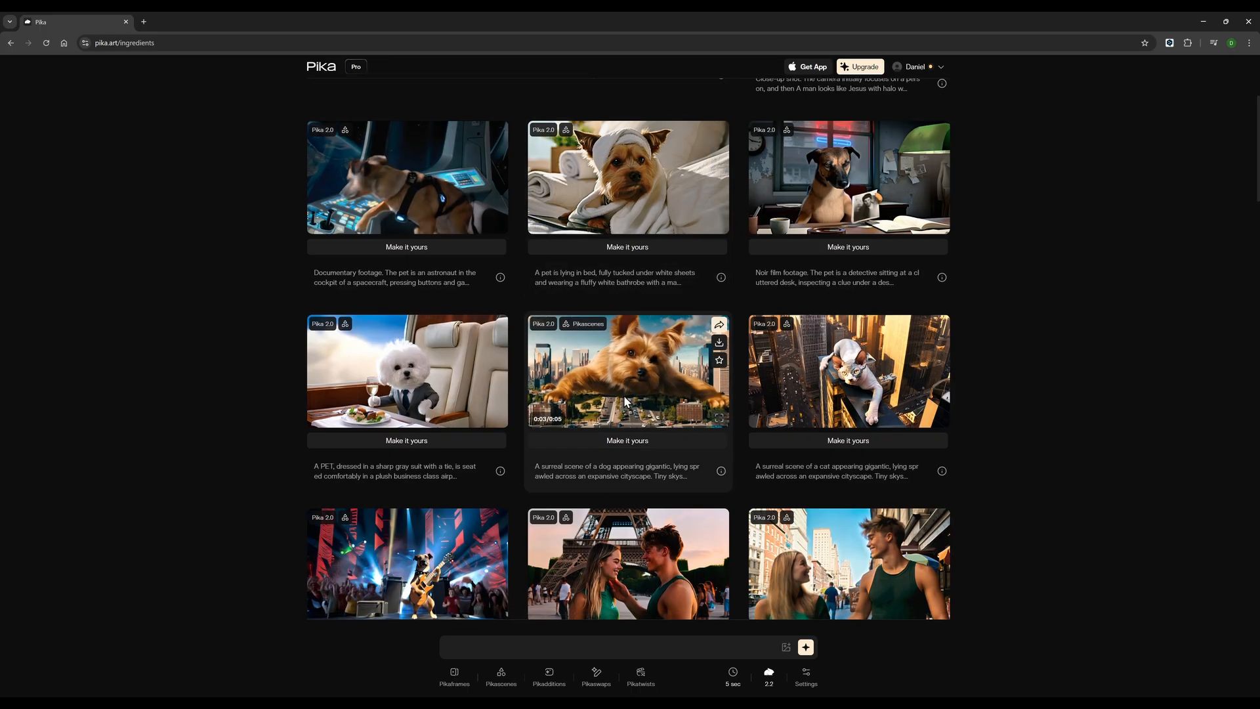
scroll(622, 373, down, 2)
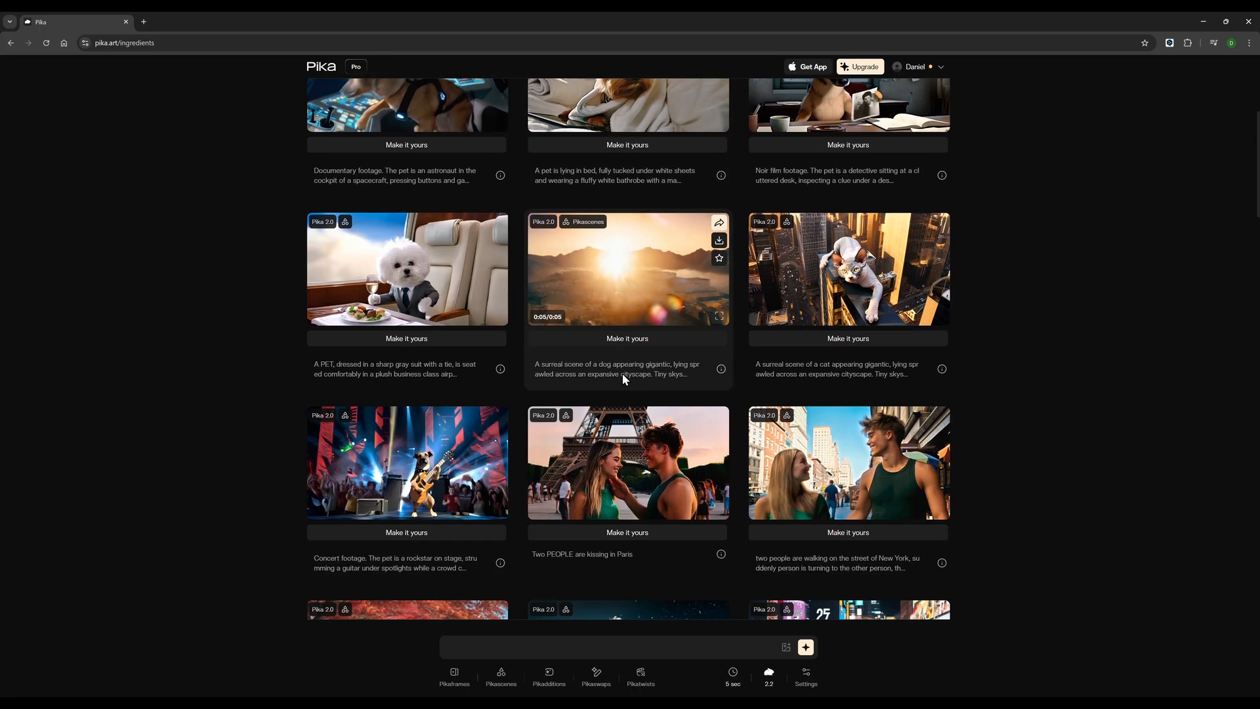
scroll(621, 400, down, 3)
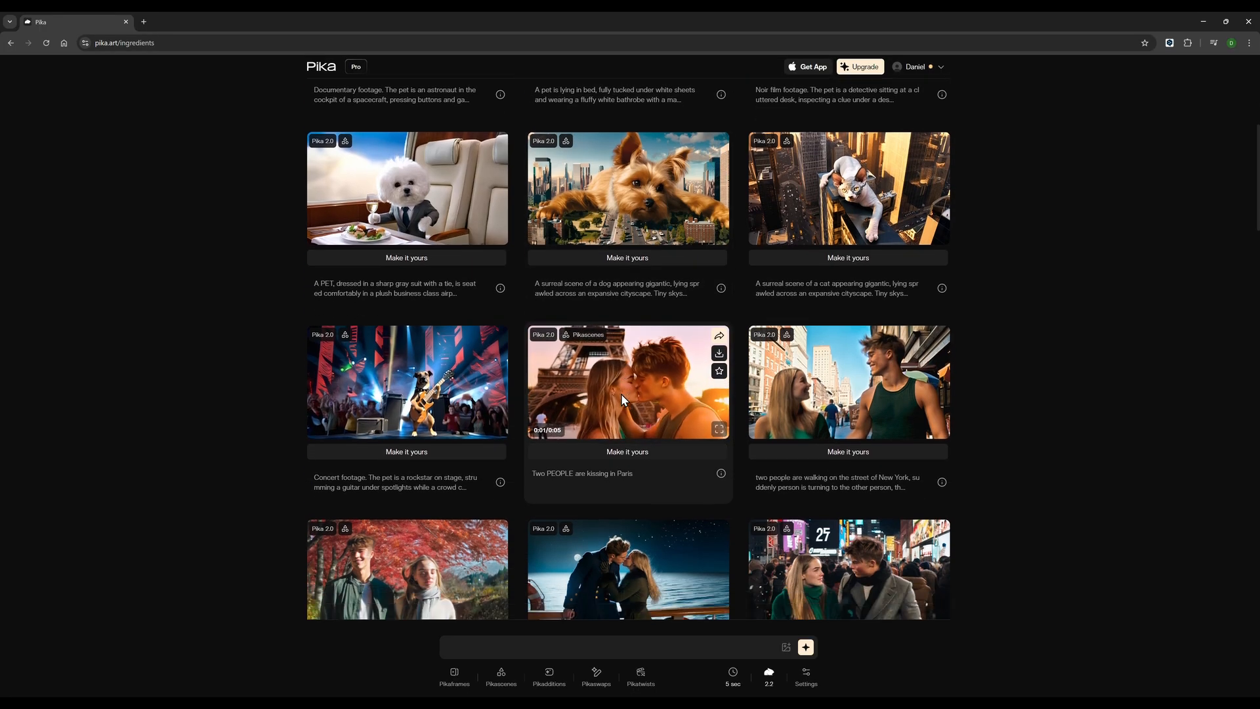
scroll(620, 420, down, 2)
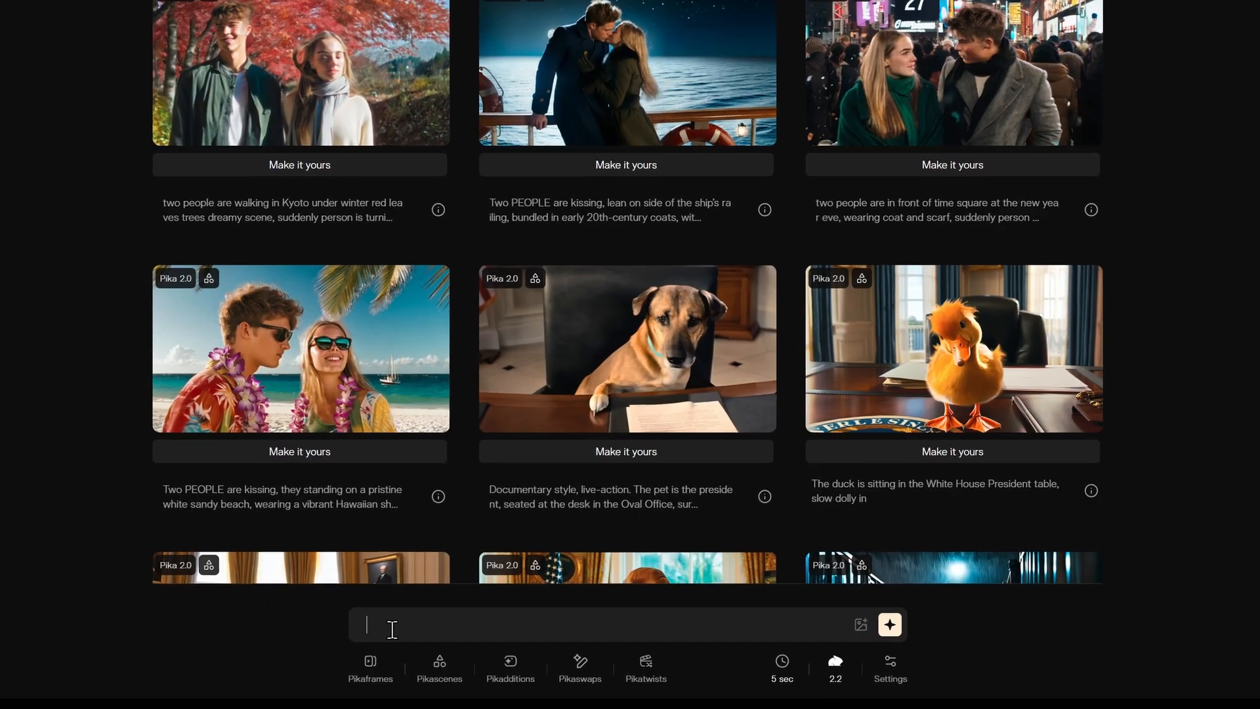
Step: Generate a 5-second video of a lone traveler with hiking gear walking a misty autumn forest path at golden hour, with the camera following from behind
text(Cinematic footage, golden hour lighting, a lone traveler with hiking gear walking slowly through a misty autumn forest path, camera tracking shot following from behind)
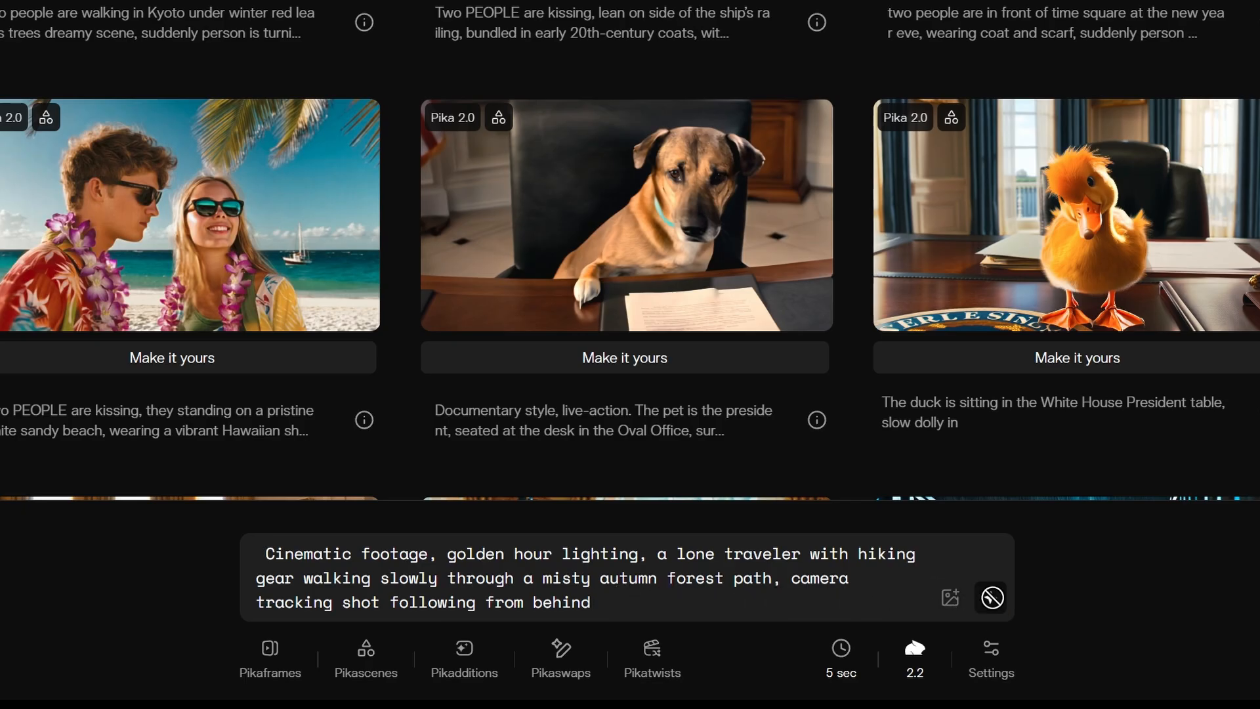
click(991, 598)
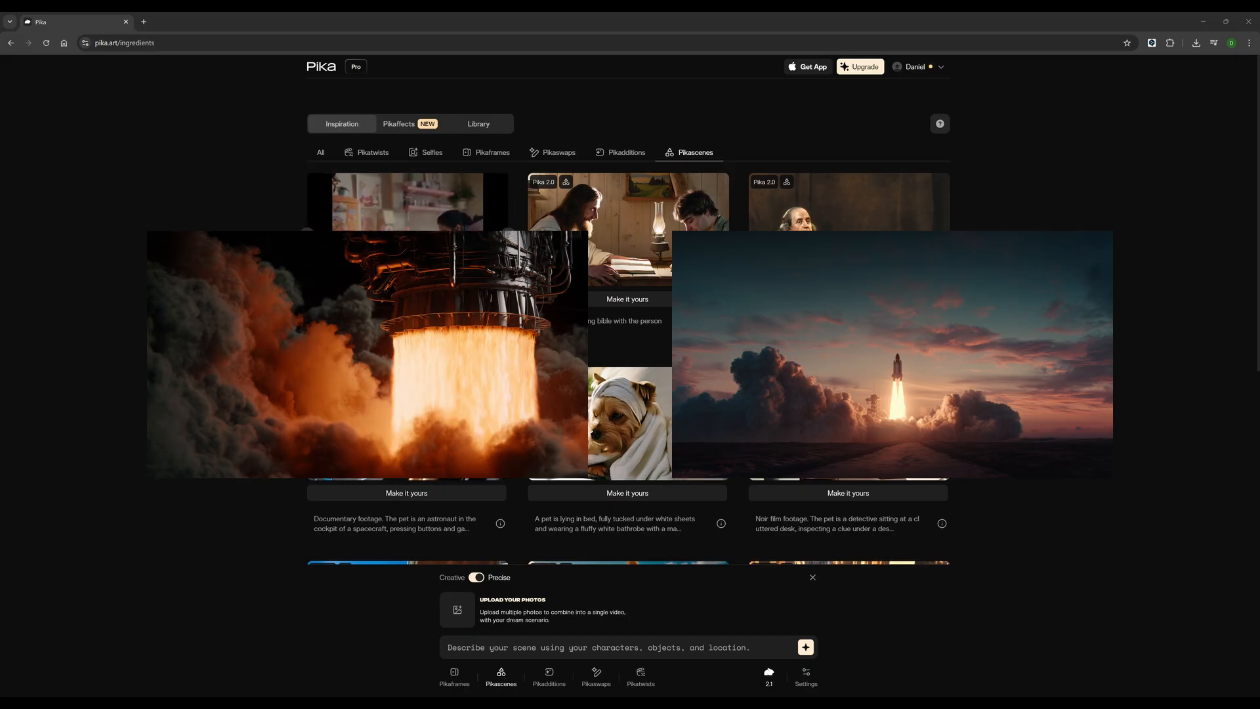
Step: Add the rocket engine close-up and the distant rocket launch images to Pikascenes in Precise mode, and give the scene a prompt
click(709, 527)
click(457, 601)
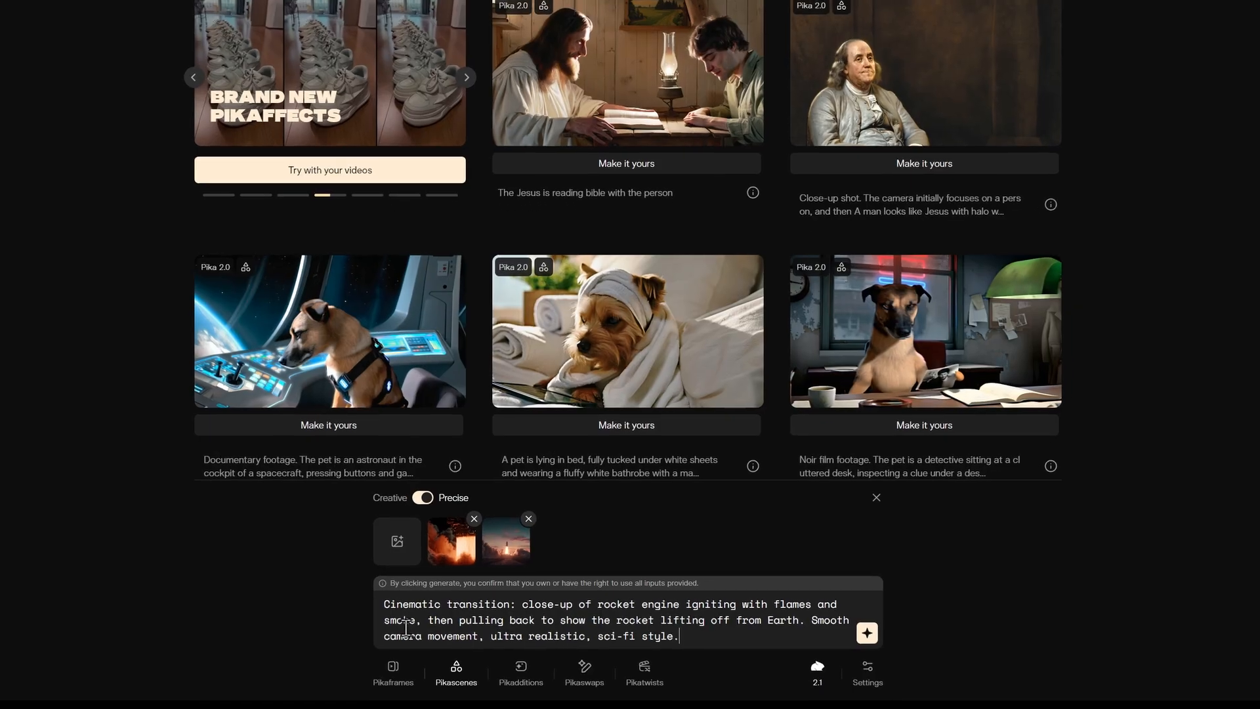
text(Cinematic transition: close-up of rocket engine igniting with flames and smoke, then pulling back to show the rocket lifting off from Earth. Smooth camera movement, ultra realistic, sci-fi style.)
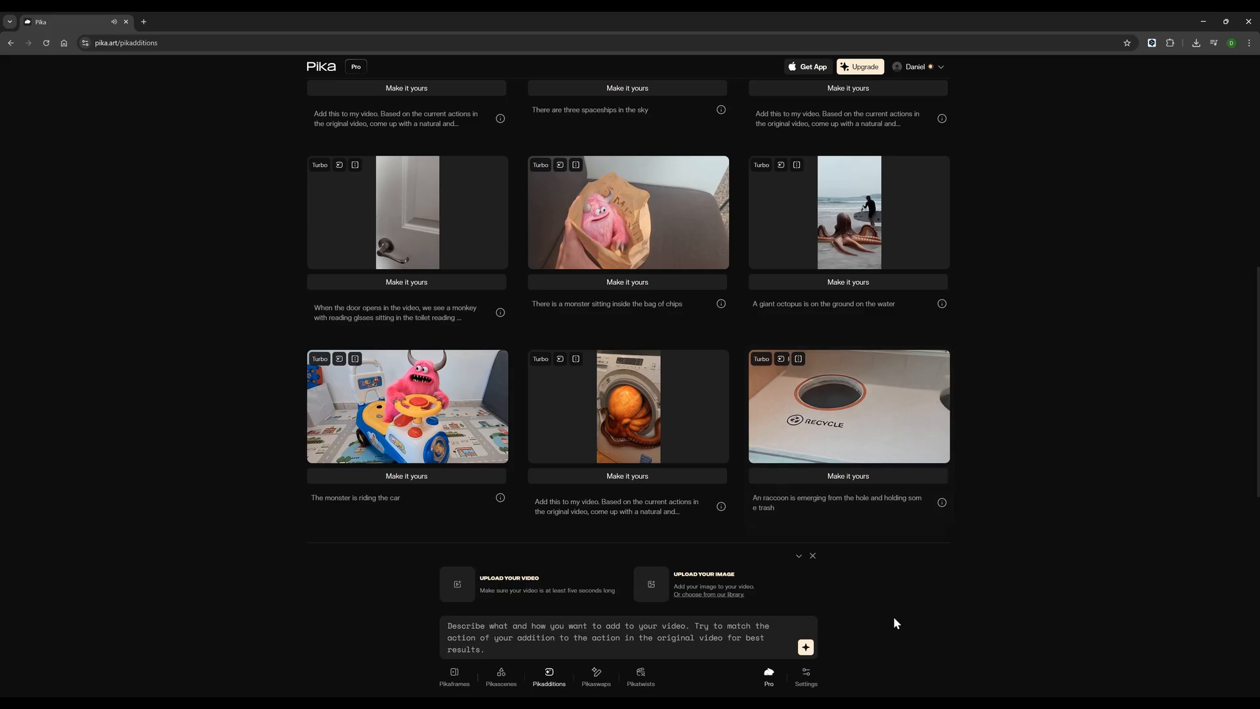
Step: Set up a Pikaddition with the city street video, robot image and a prompt, and open the image upload for the elephant video
click(458, 586)
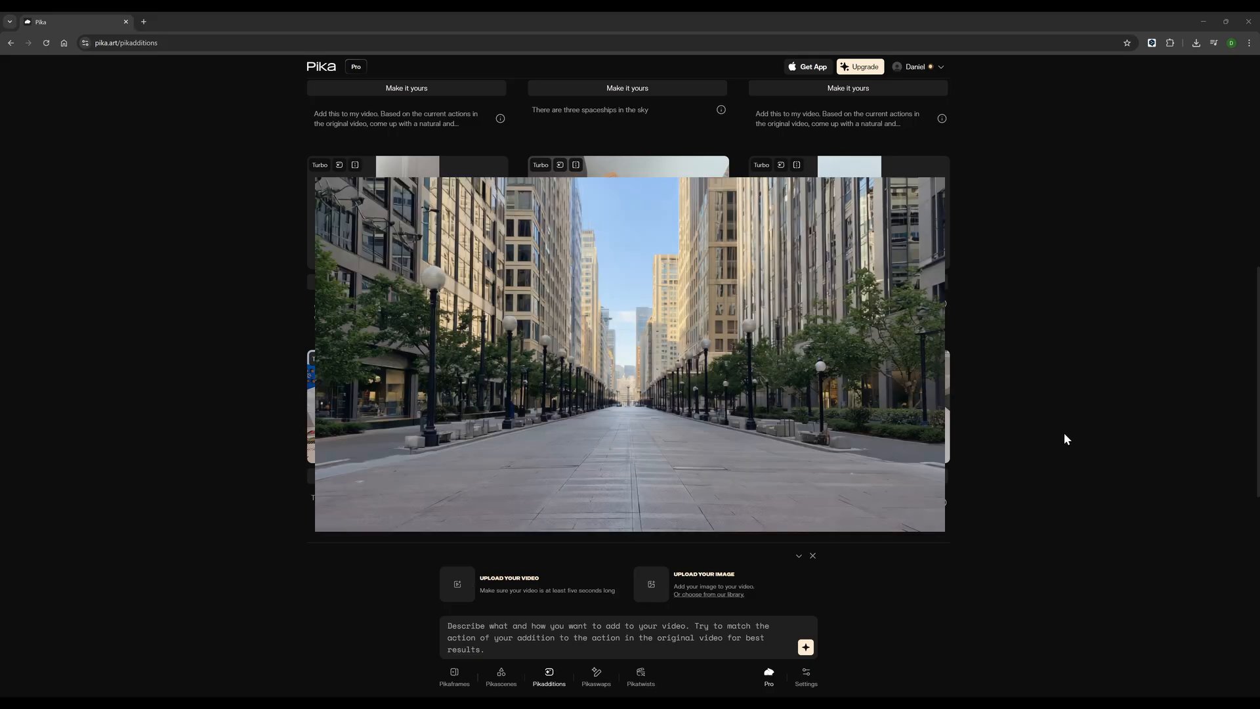
click(1072, 426)
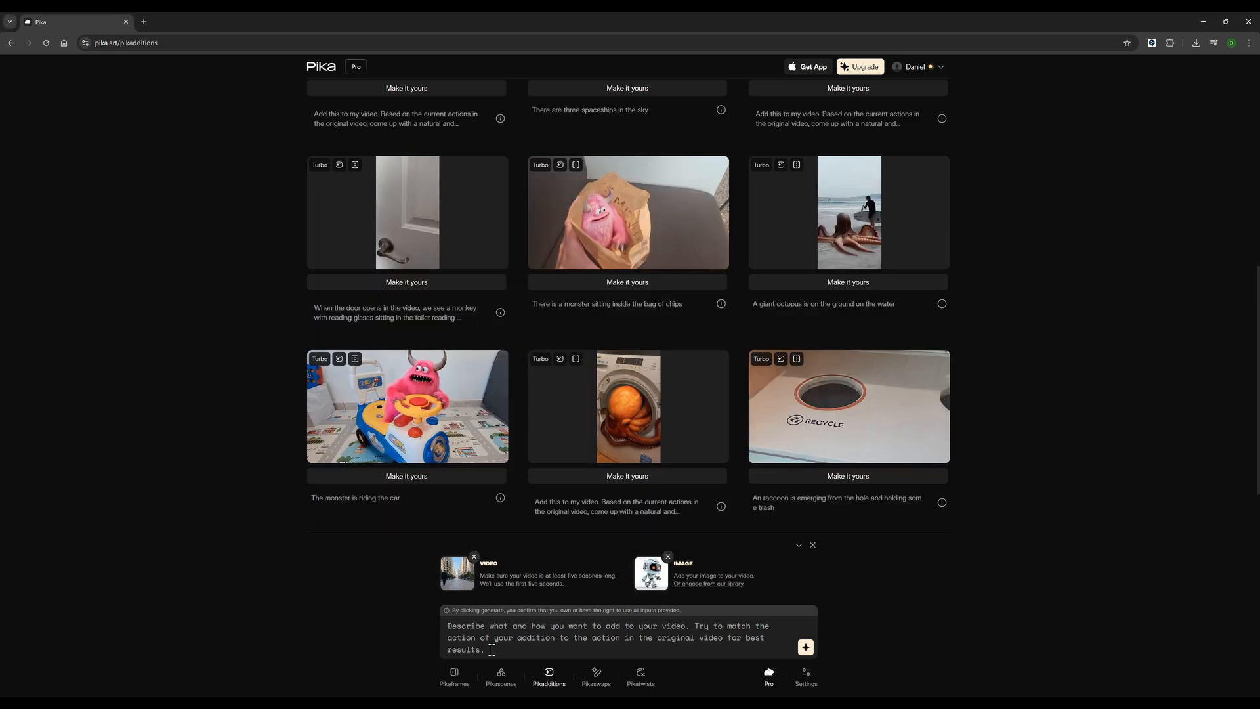
text(Robot from the picture walking down the street in the video, blending naturally with the environment, perspective matching the scene)
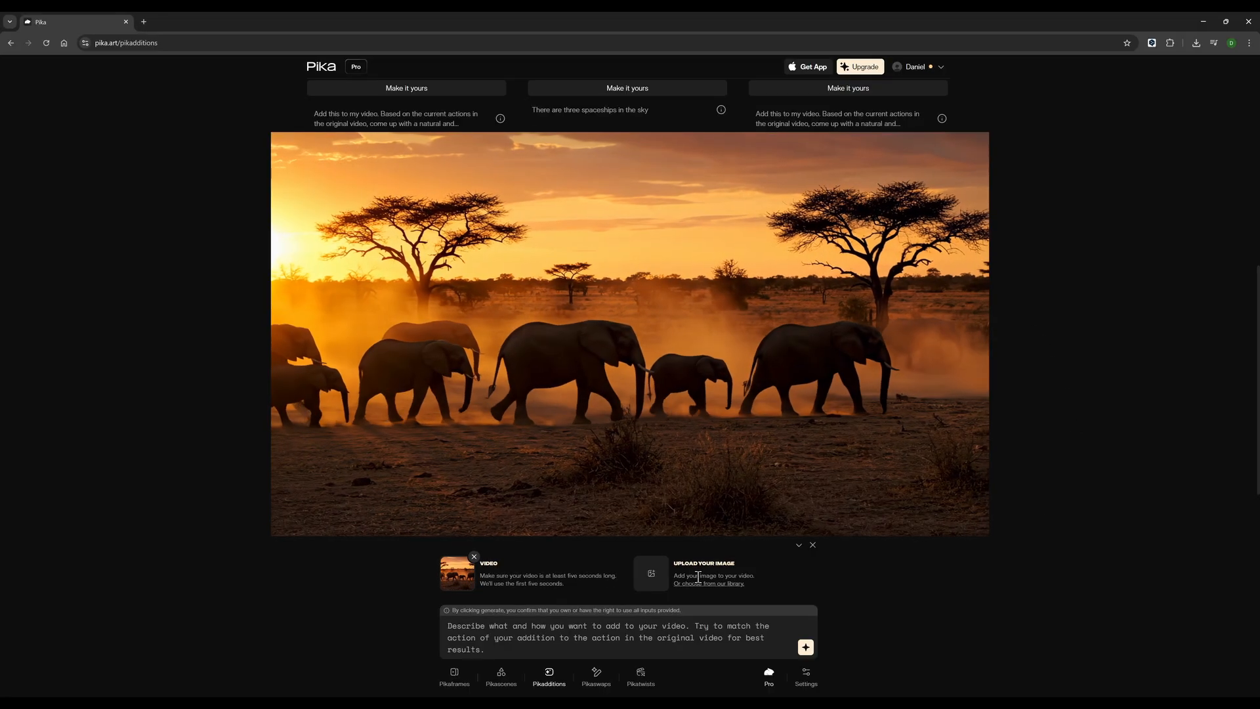
click(650, 579)
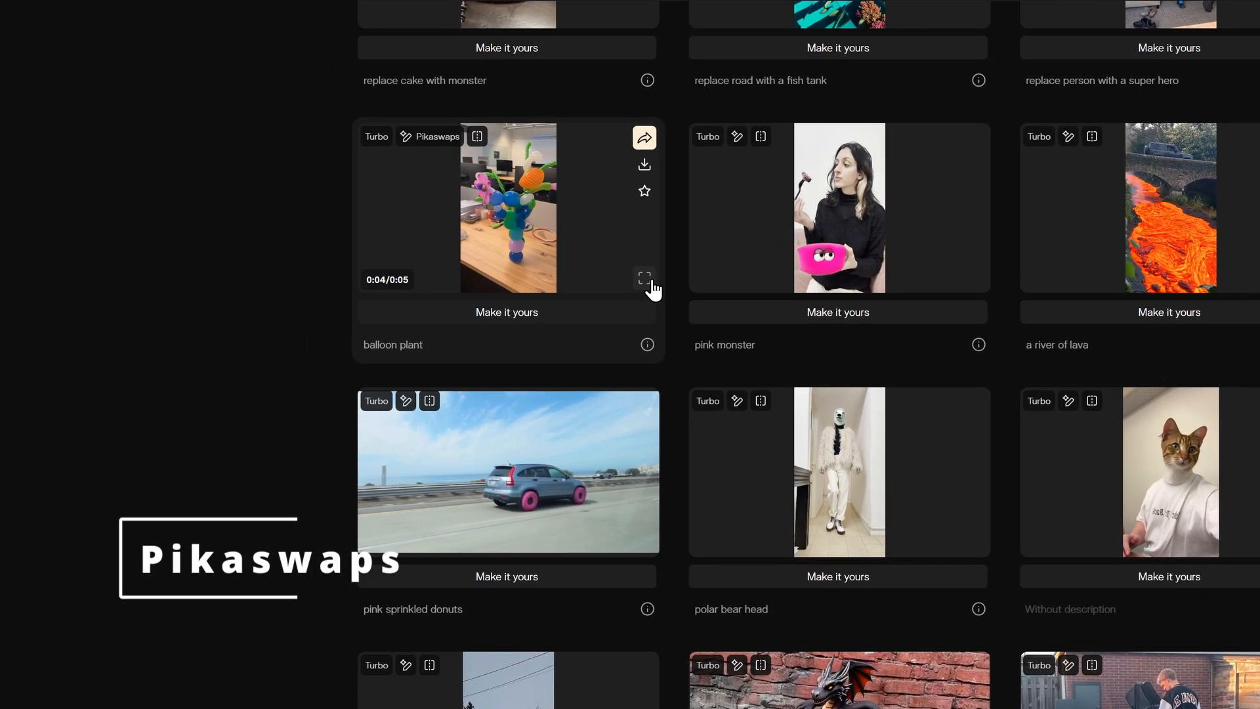
Step: Examine the Pikaswaps examples enlarged, and compare the "replace with a shoe" swap with its original video
click(567, 269)
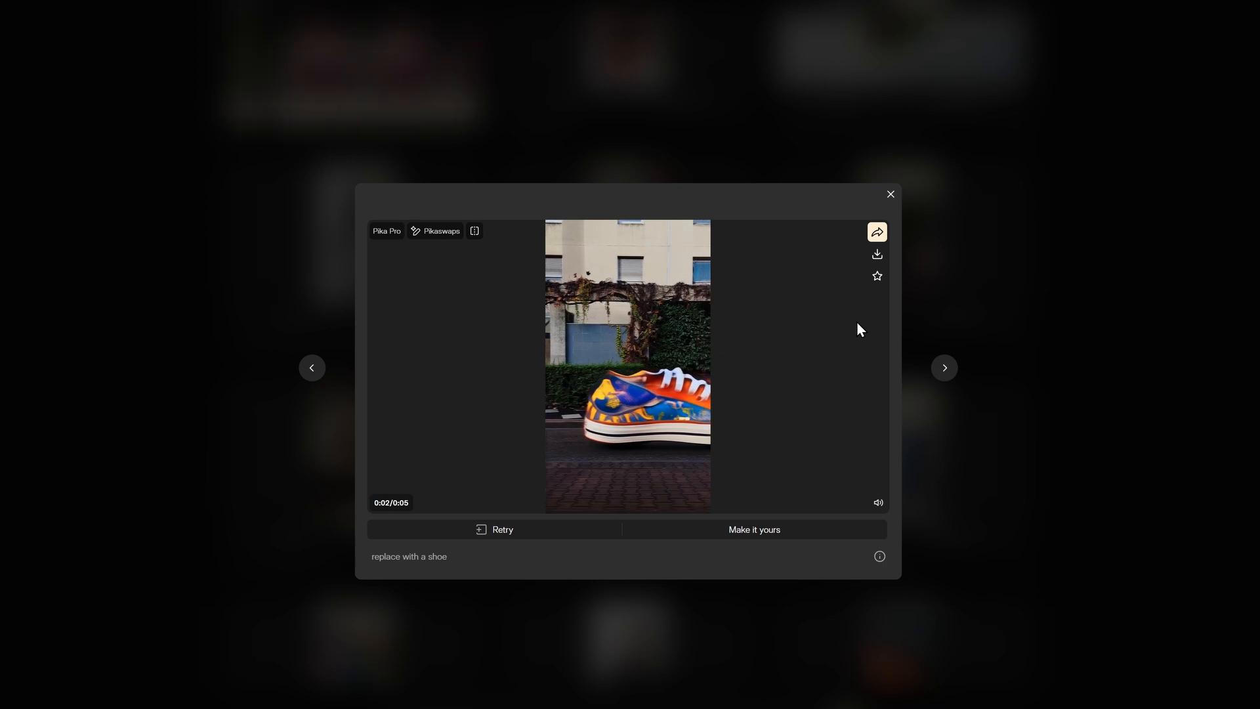
click(475, 232)
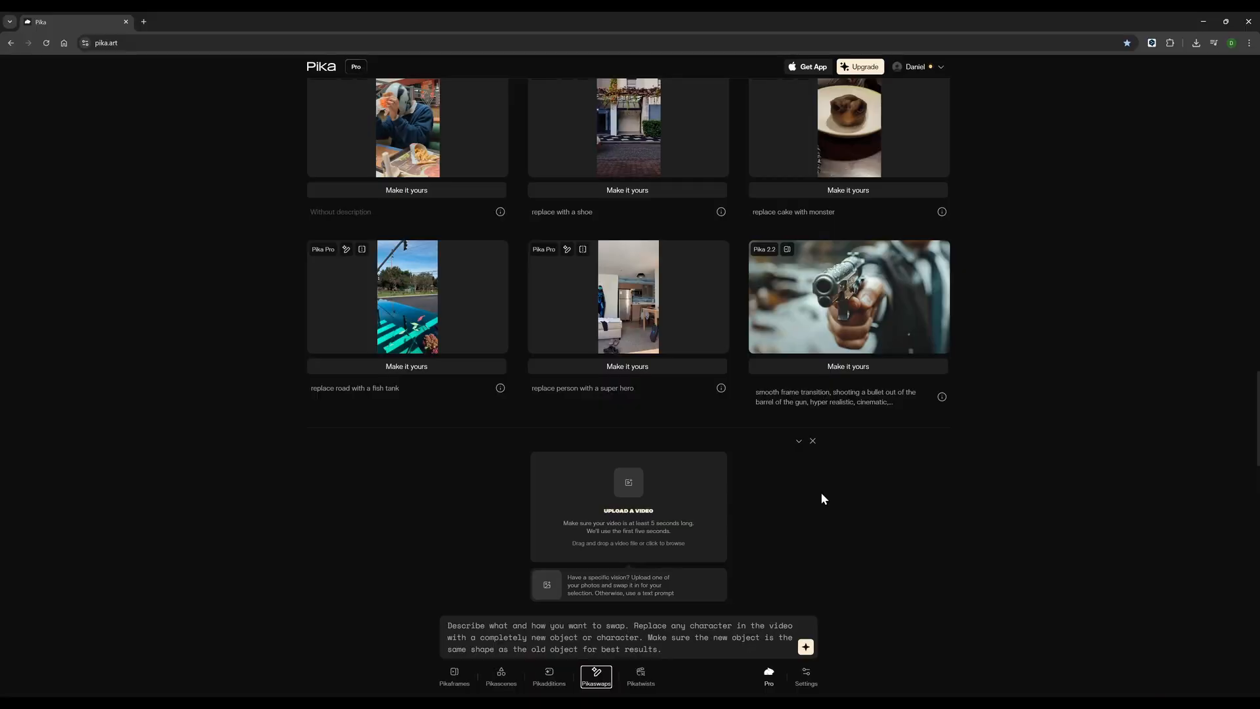
Step: Upload the fashion model video to Pikaswaps and add the black leather jacket image as the replacement
click(624, 493)
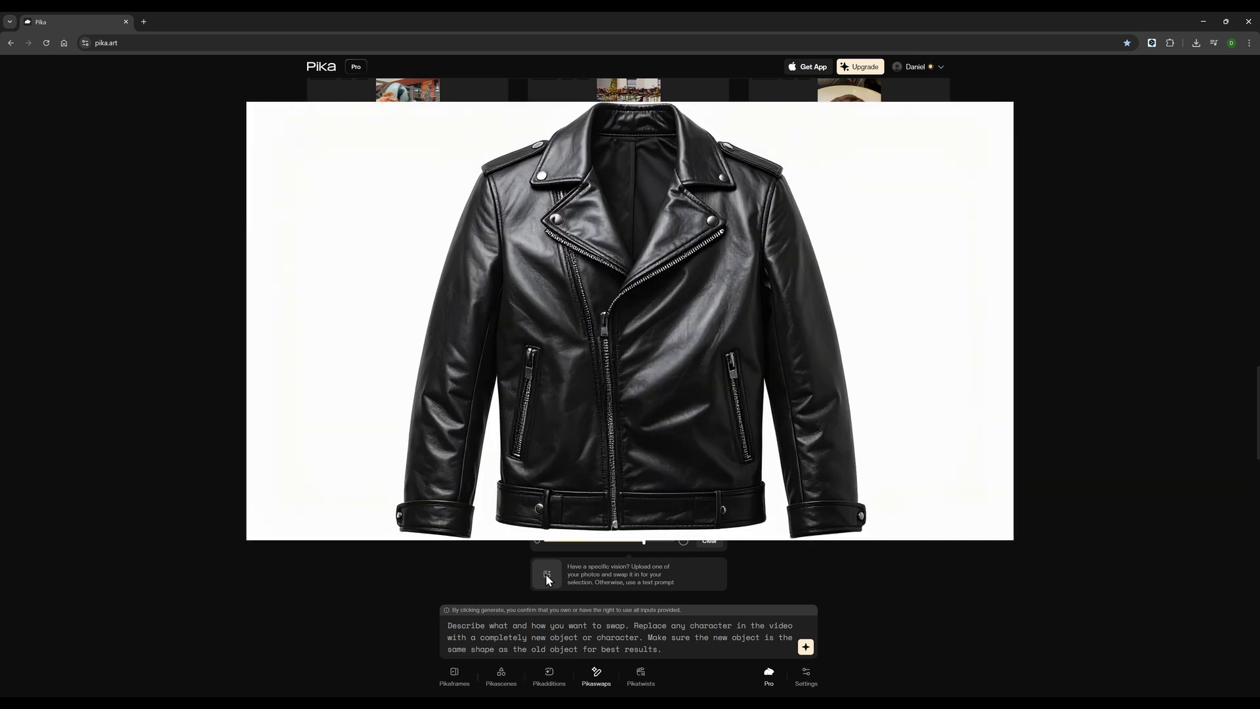
click(548, 577)
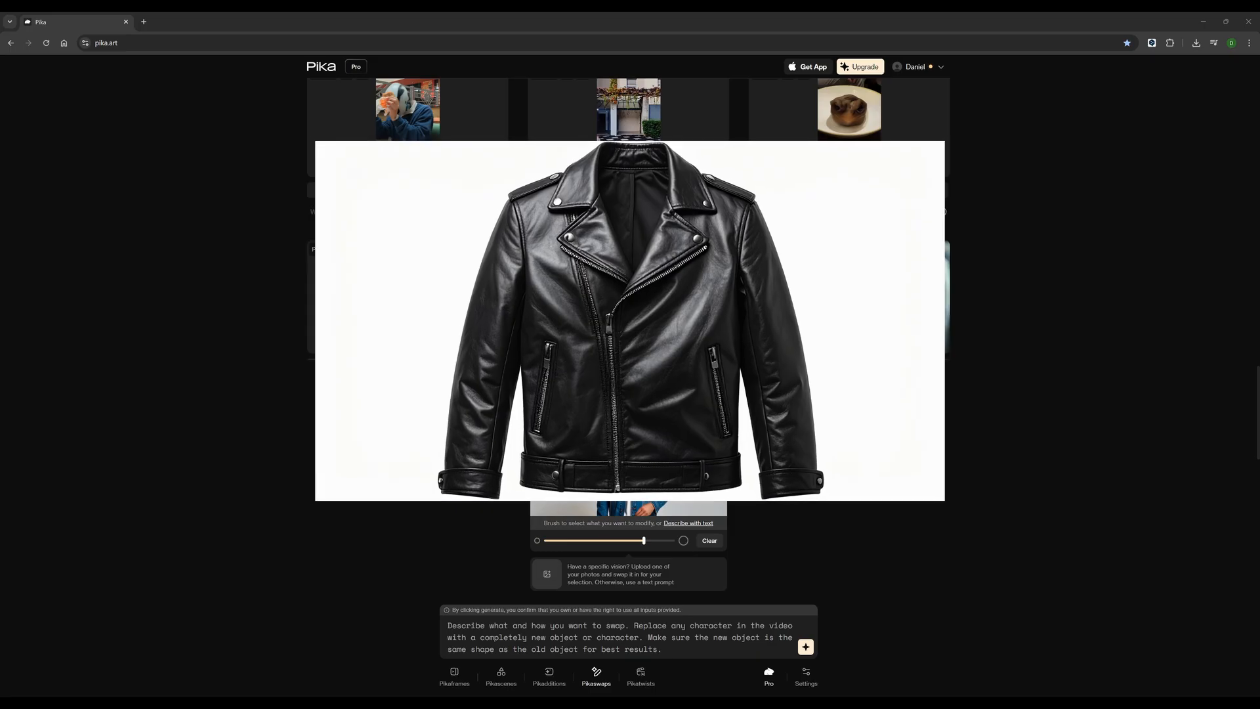
double_click(882, 255)
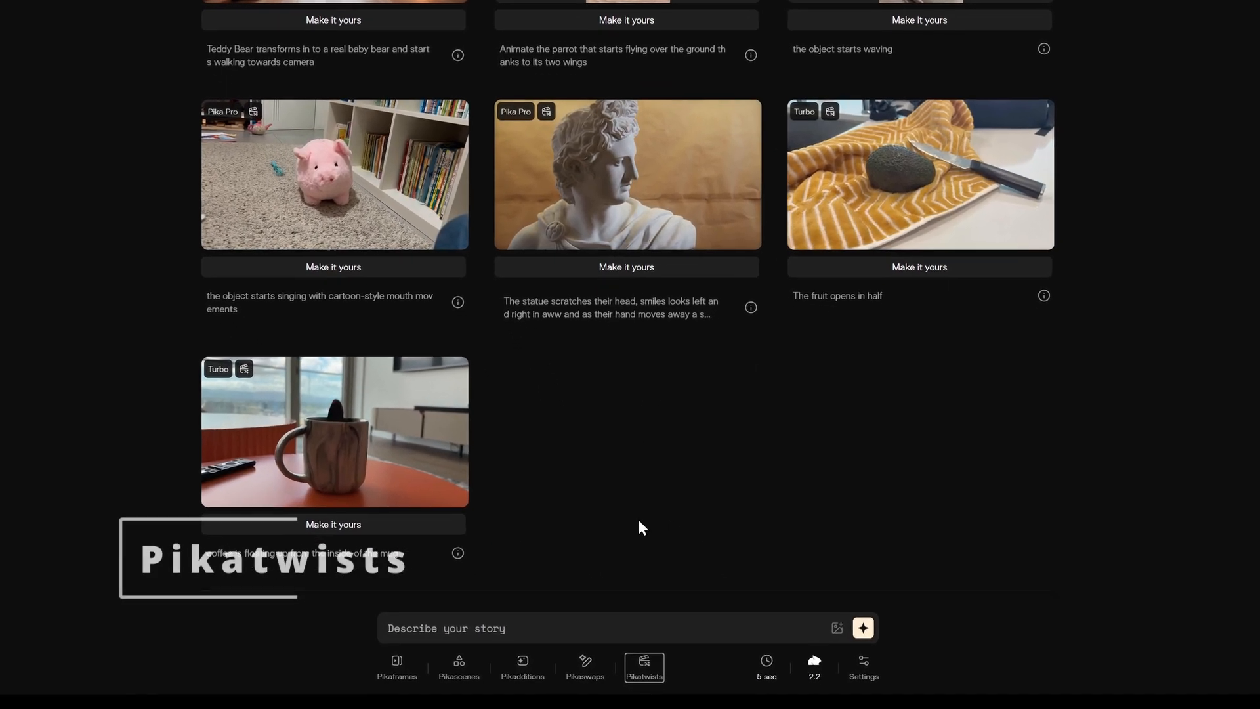
Step: Open Pikatwists and view the floating coffee and fruit opening in half examples enlarged
click(644, 670)
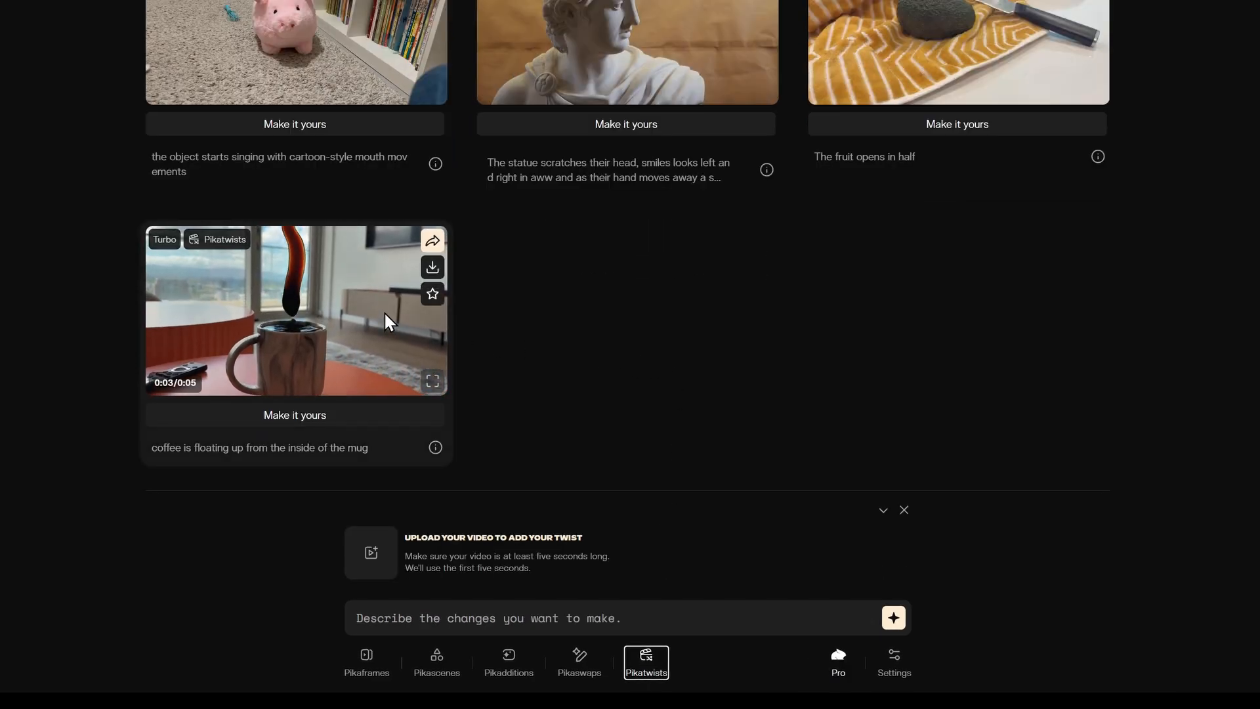
click(432, 382)
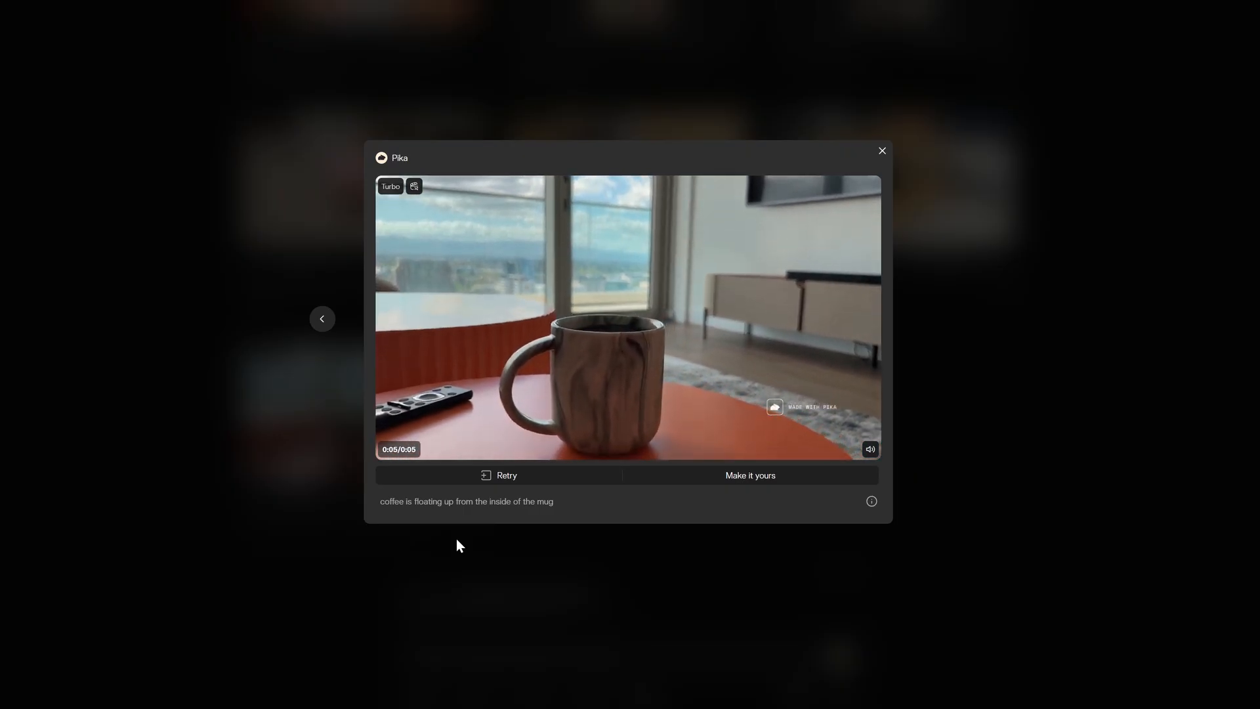
click(458, 541)
click(1008, 238)
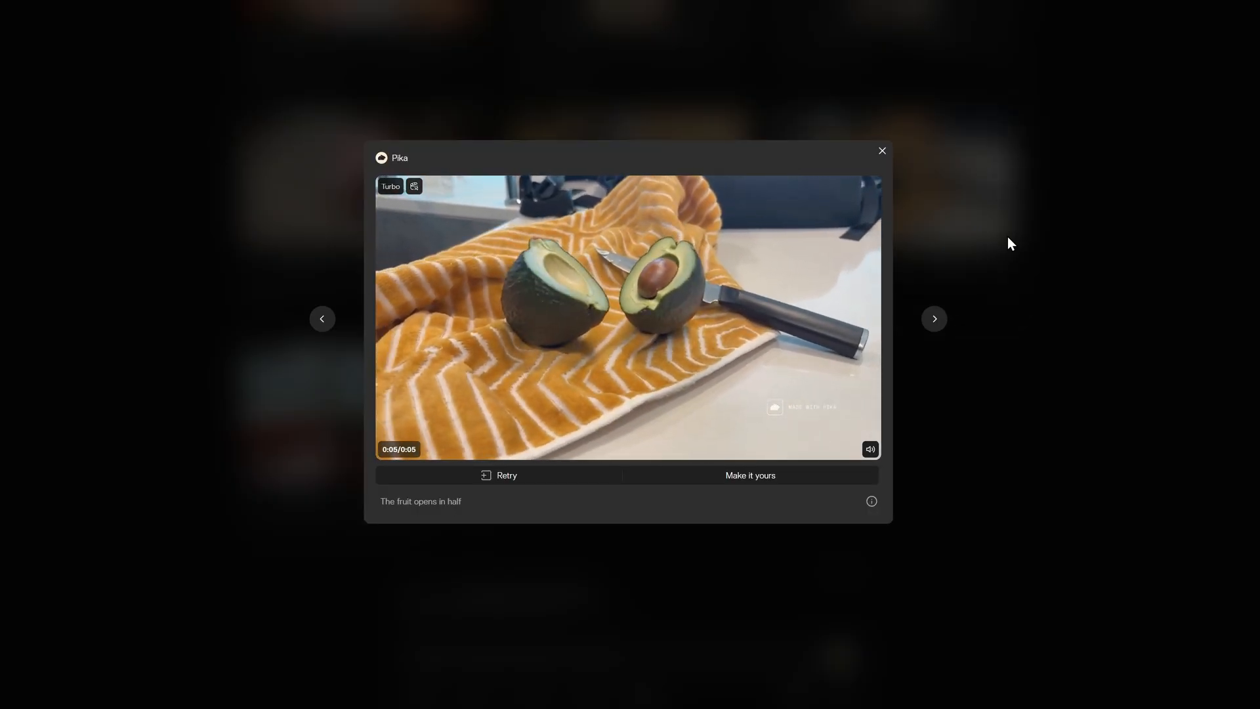
click(1008, 243)
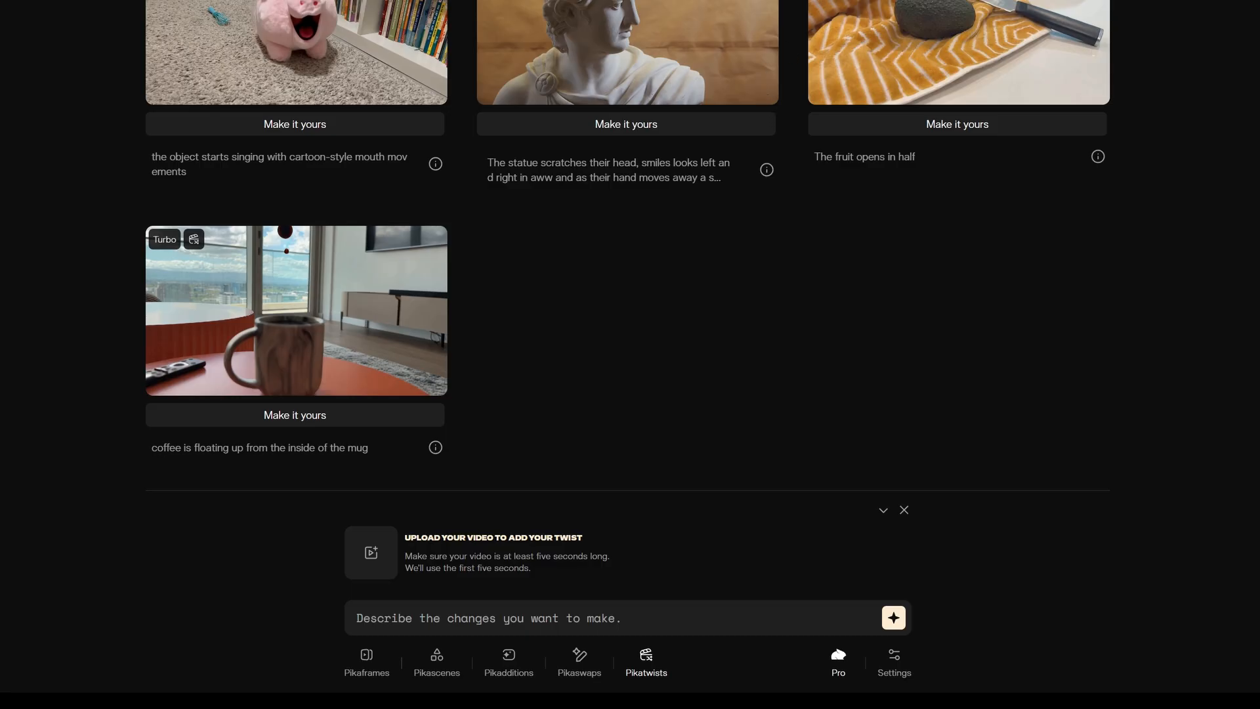